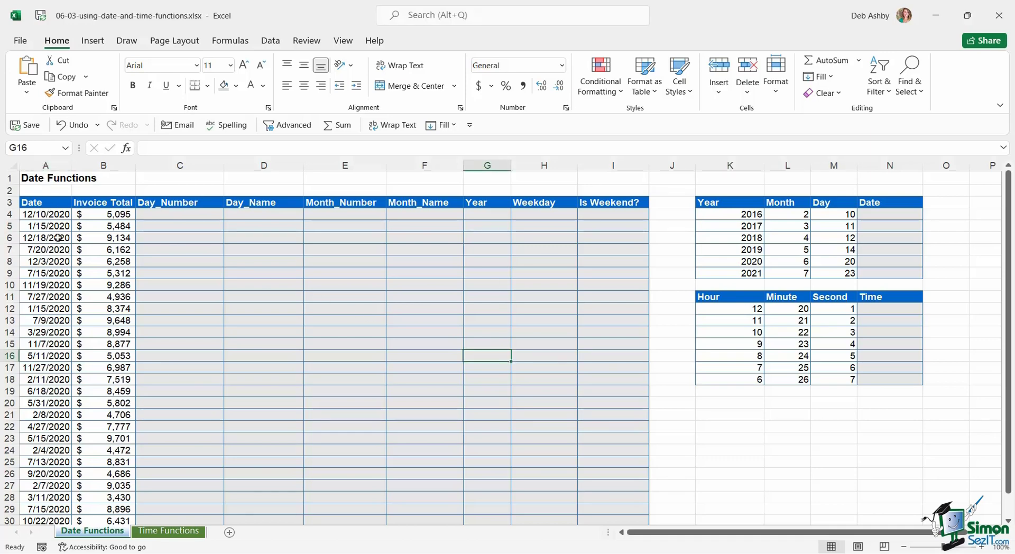
Review the first nine invoice dates and totals and the empty row-4 date-part cells.
left_click_drag(46, 214, 46, 308)
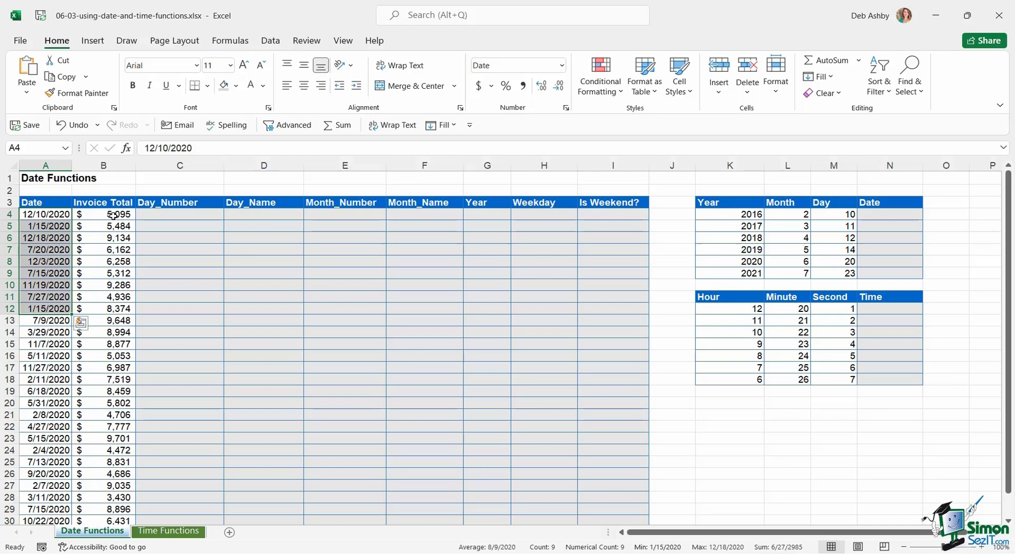
left_click_drag(110, 214, 114, 309)
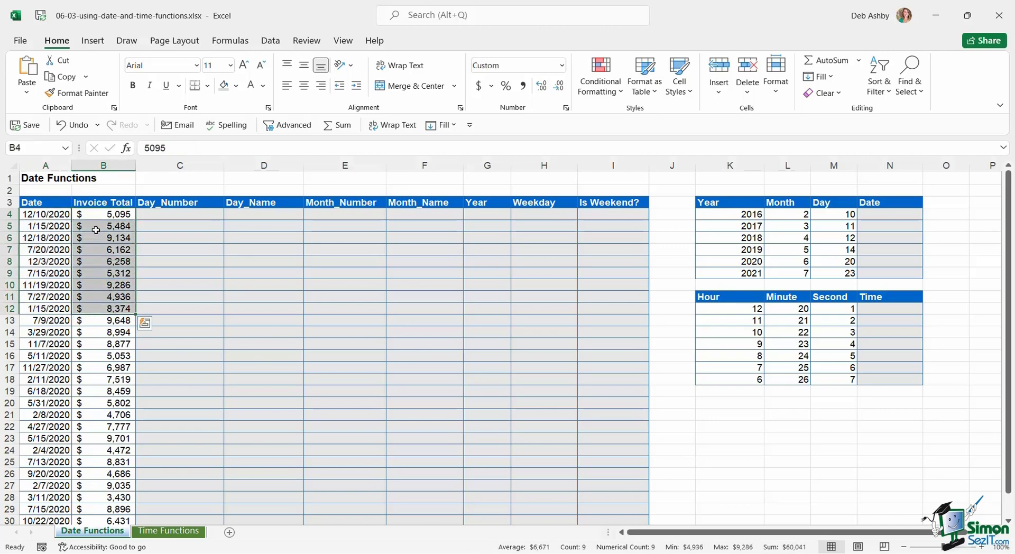
left_click(177, 214)
left_click(247, 217)
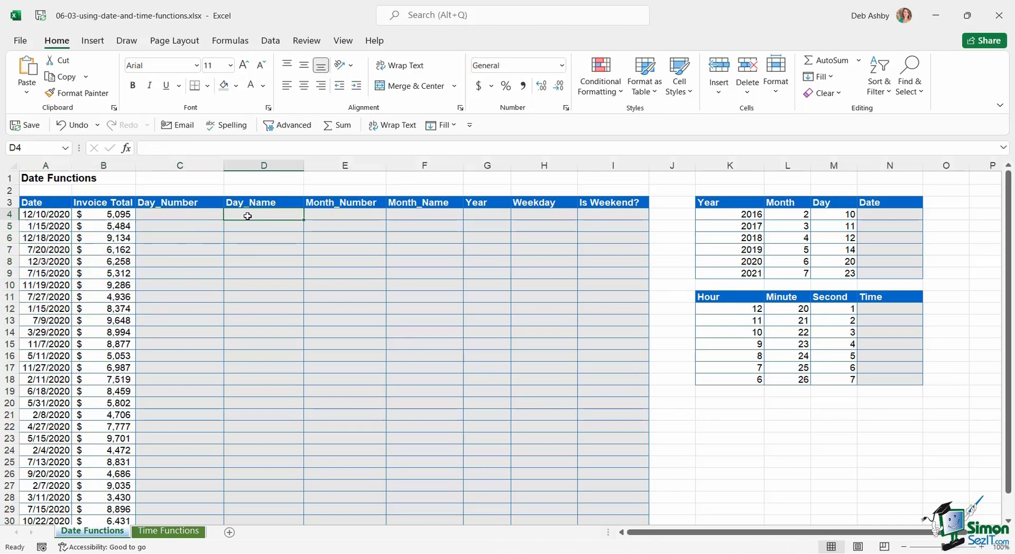
left_click(179, 215)
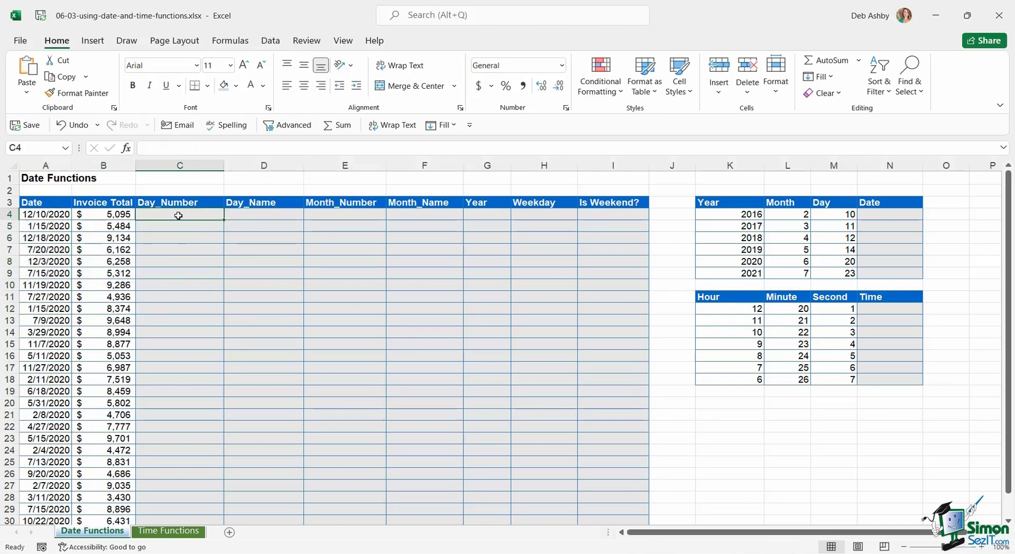
left_click(33, 216)
left_click(161, 217)
left_click(260, 213)
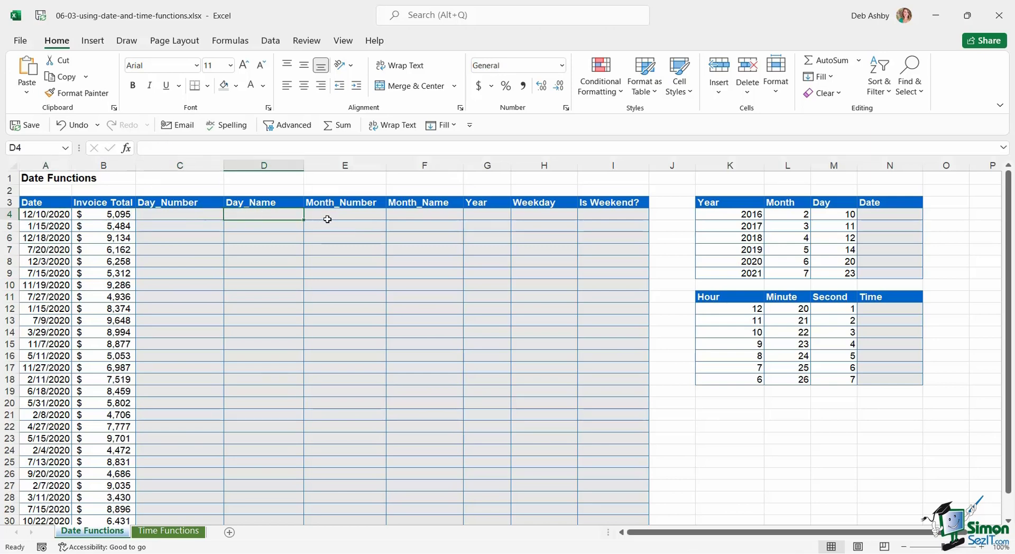
left_click(328, 219)
left_click(428, 220)
left_click(503, 219)
left_click(532, 220)
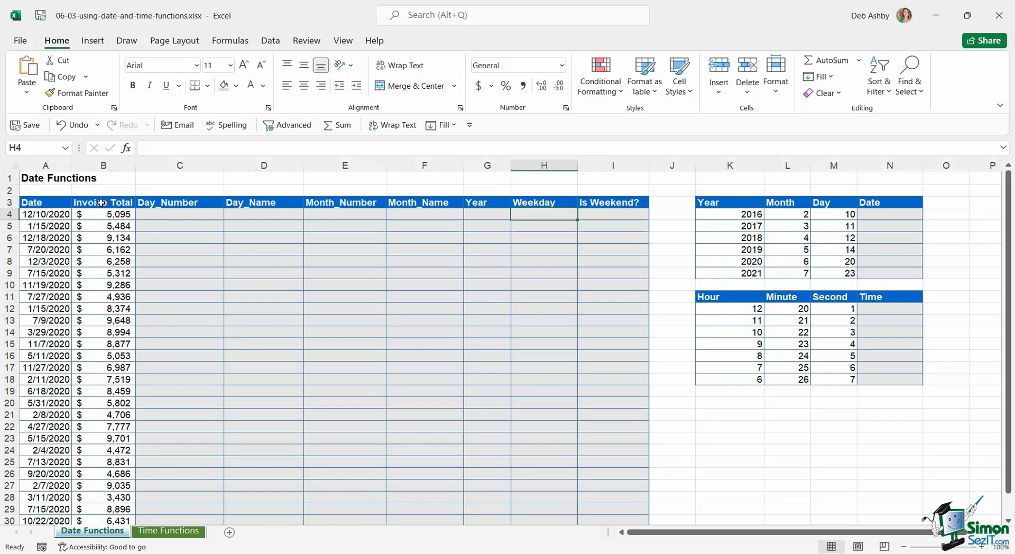
Check sample dates in A4, A5, A8 and A10 against the row-4 Day and Month cells.
left_click(47, 216)
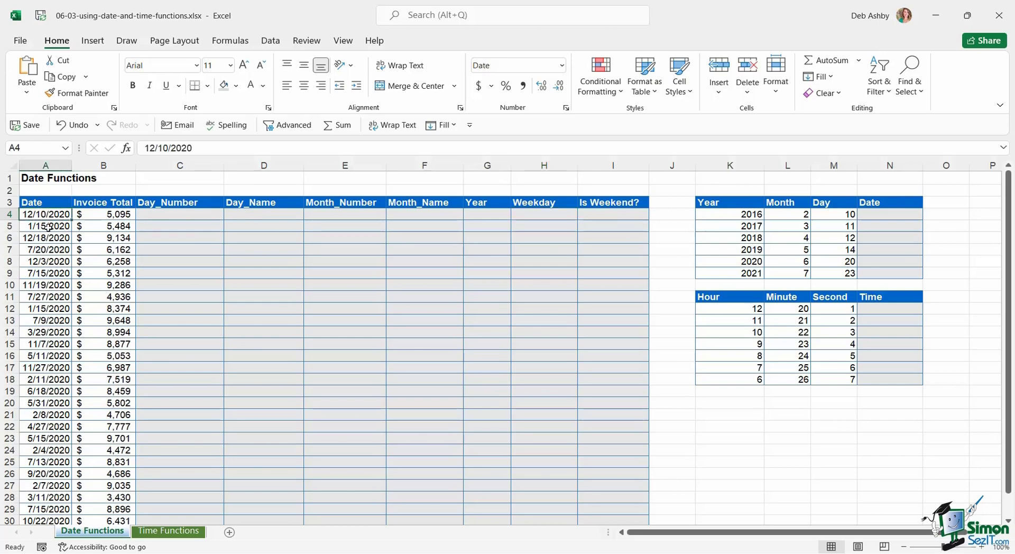
left_click(47, 227)
left_click(46, 262)
left_click(46, 285)
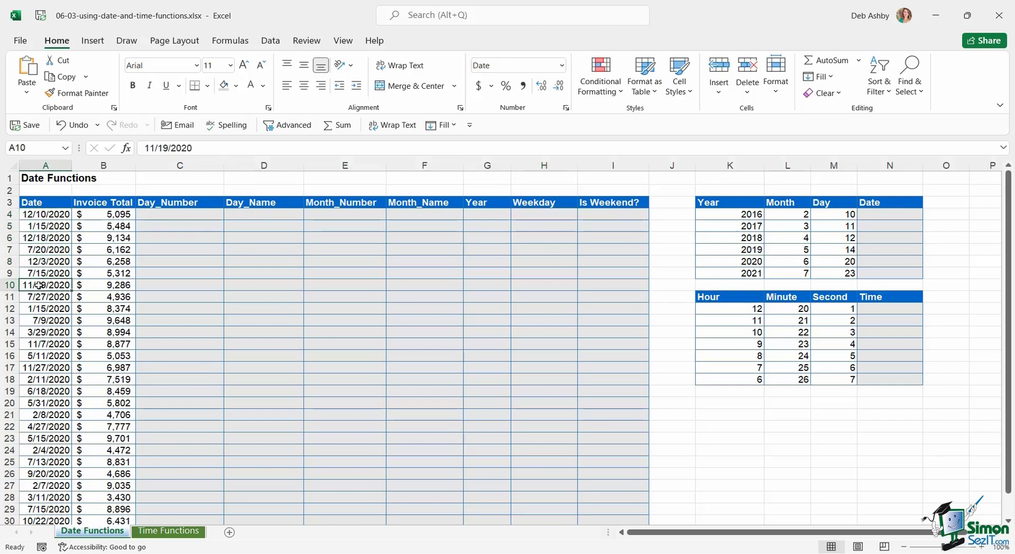
left_click(42, 215)
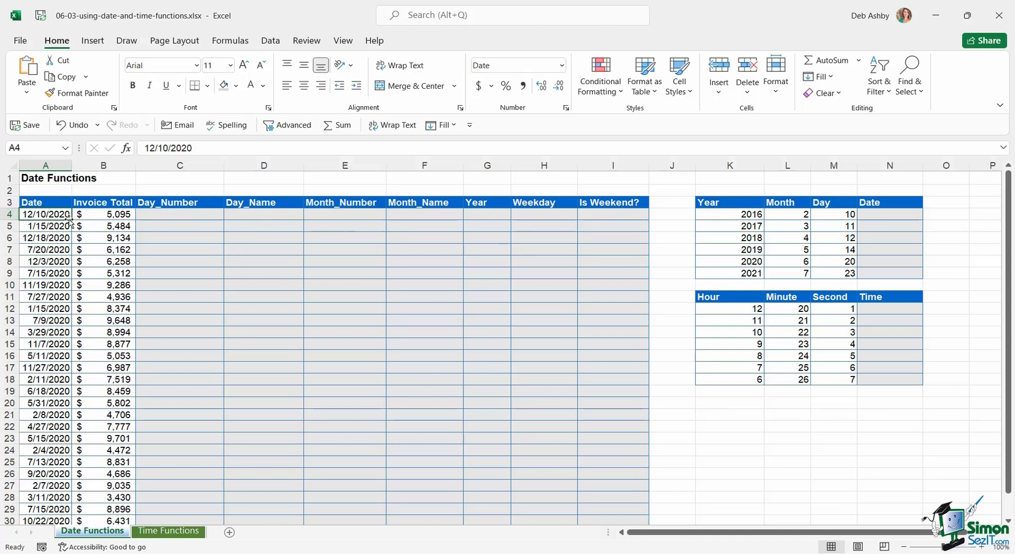
key("Right")
key("Right")
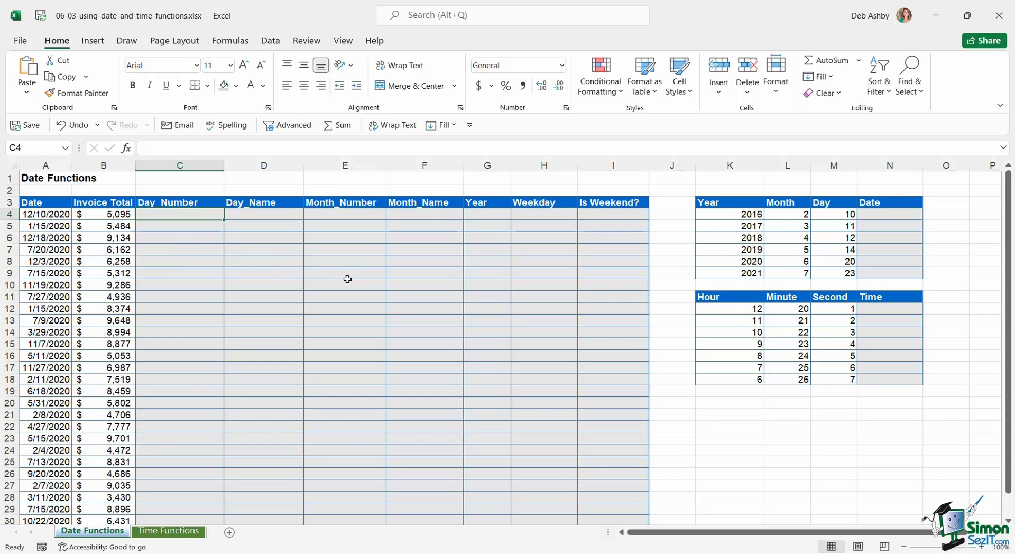
left_click(27, 217)
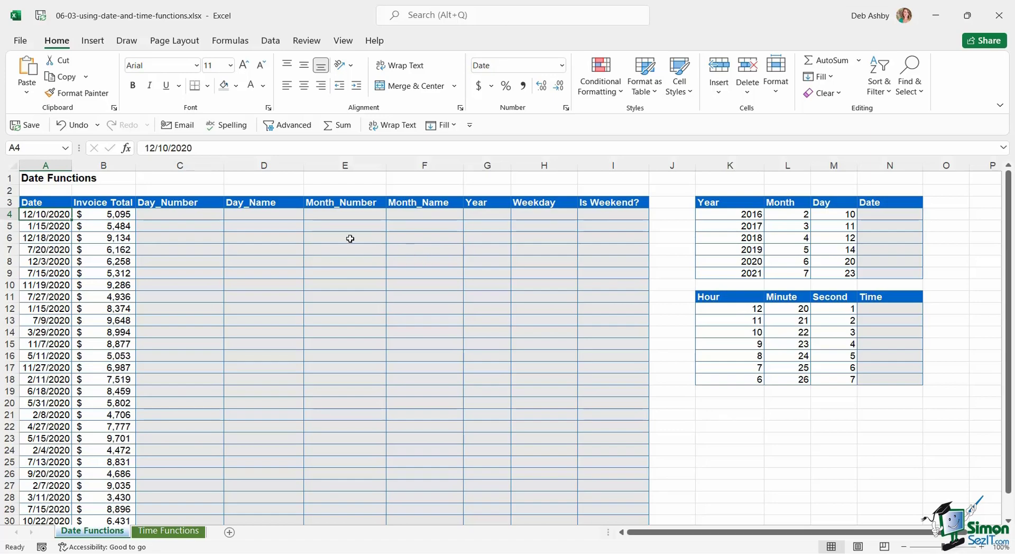
left_click(165, 215)
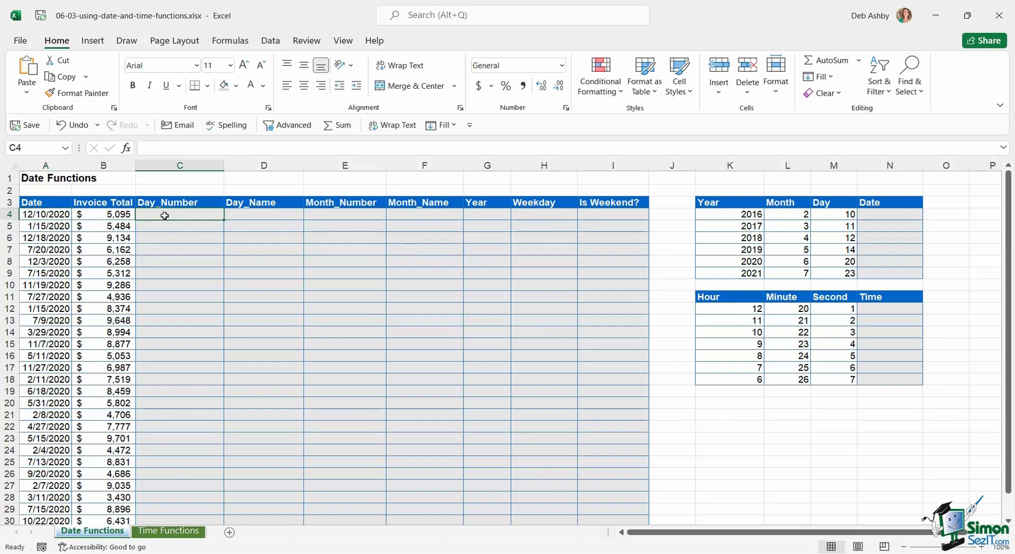
left_click(248, 219)
left_click(350, 218)
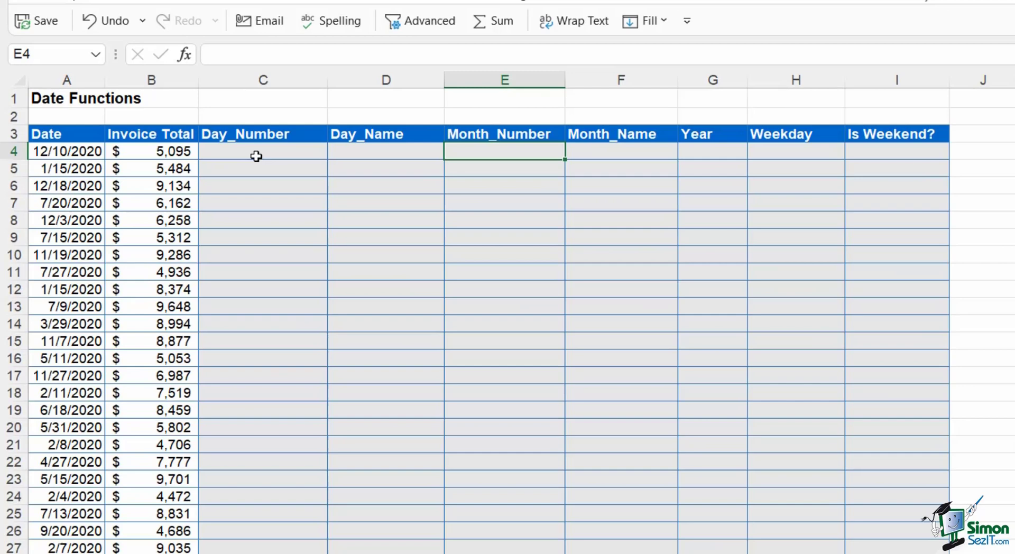
Enter =DAY(A4) in C4 and fill it down the Day_Number column.
left_click(257, 154)
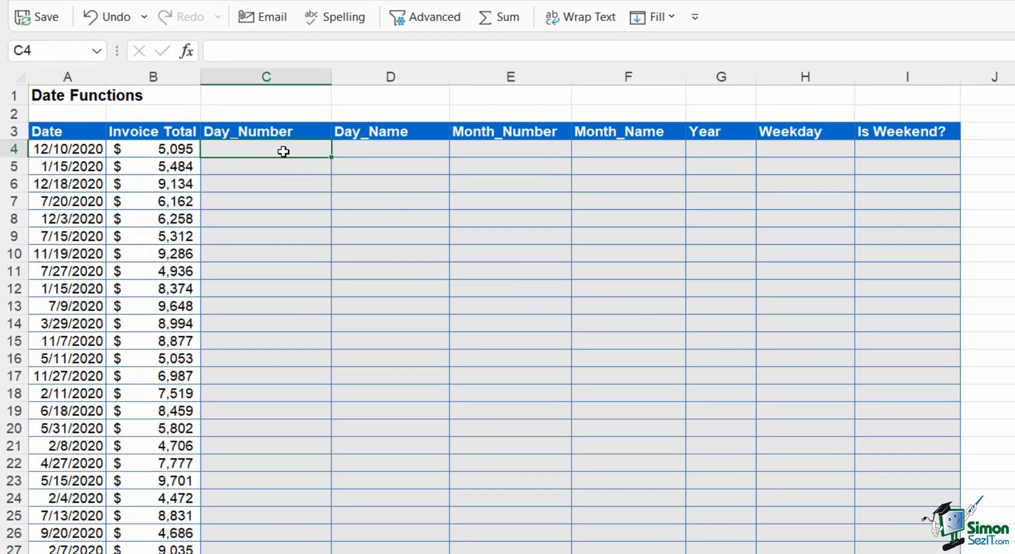
left_click(66, 152)
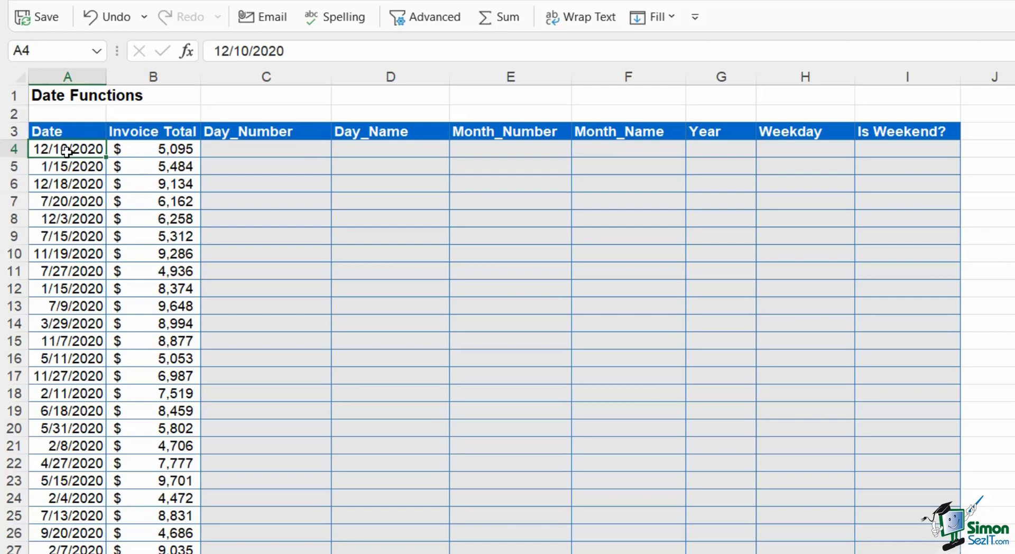
left_click(272, 154)
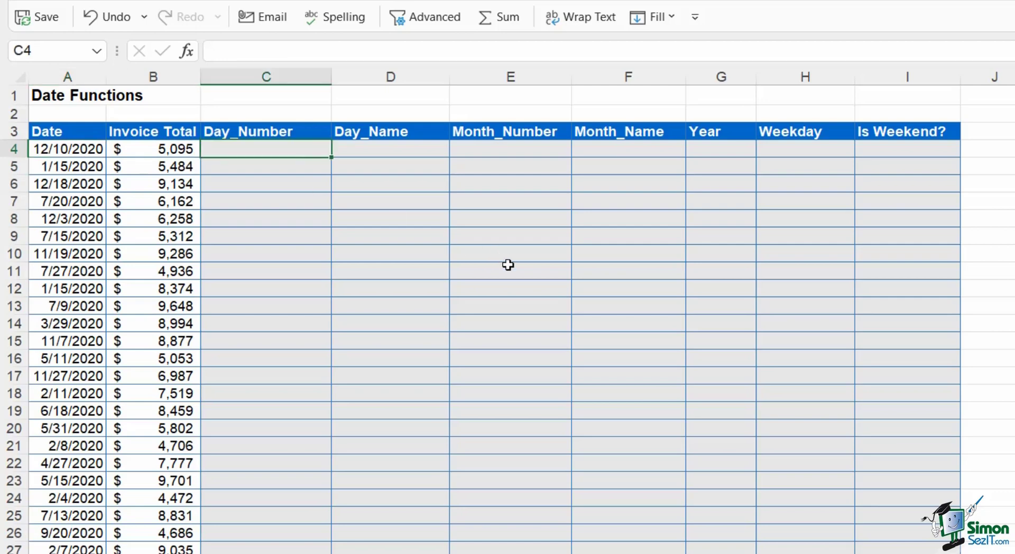
type("=day")
key("Tab")
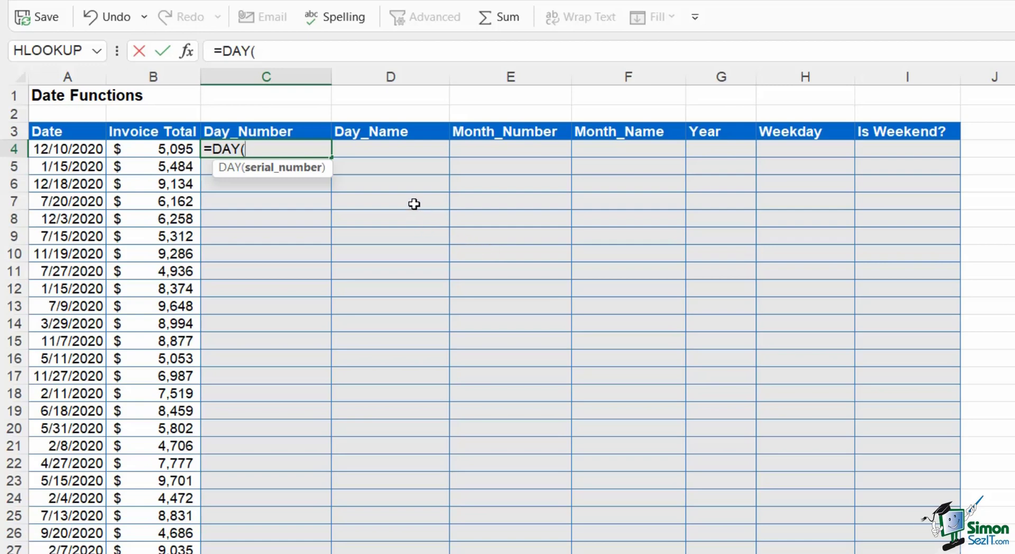
left_click(62, 151)
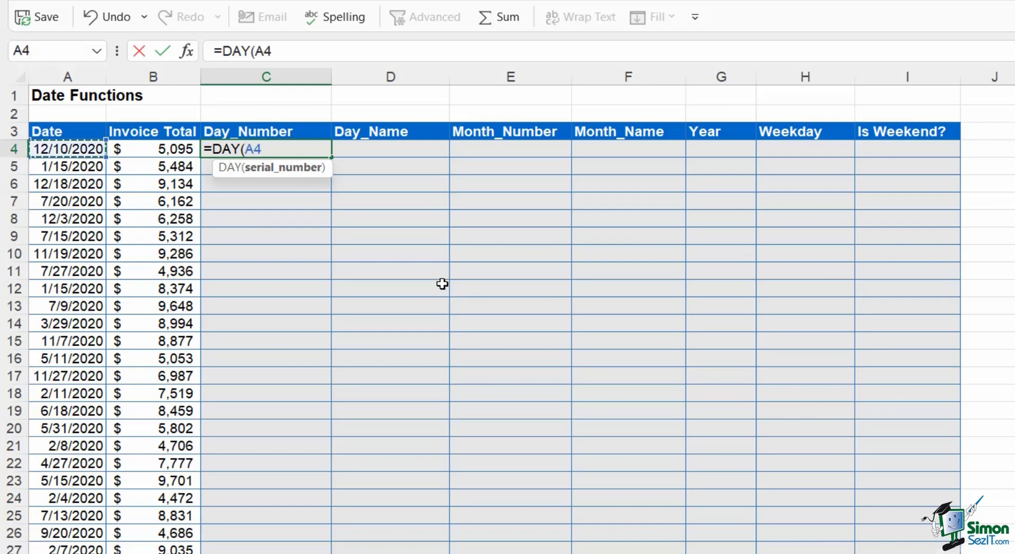
type(")")
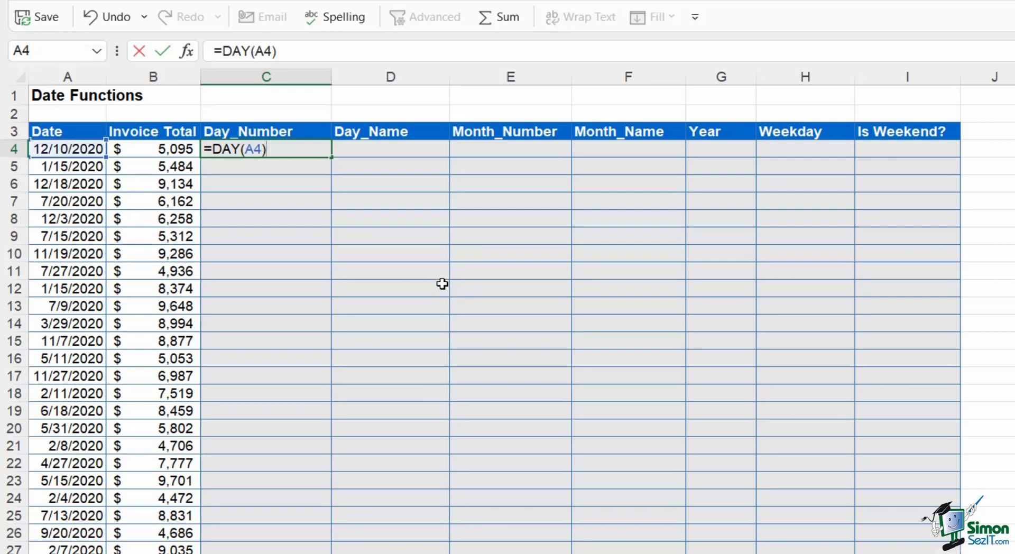
key("Return")
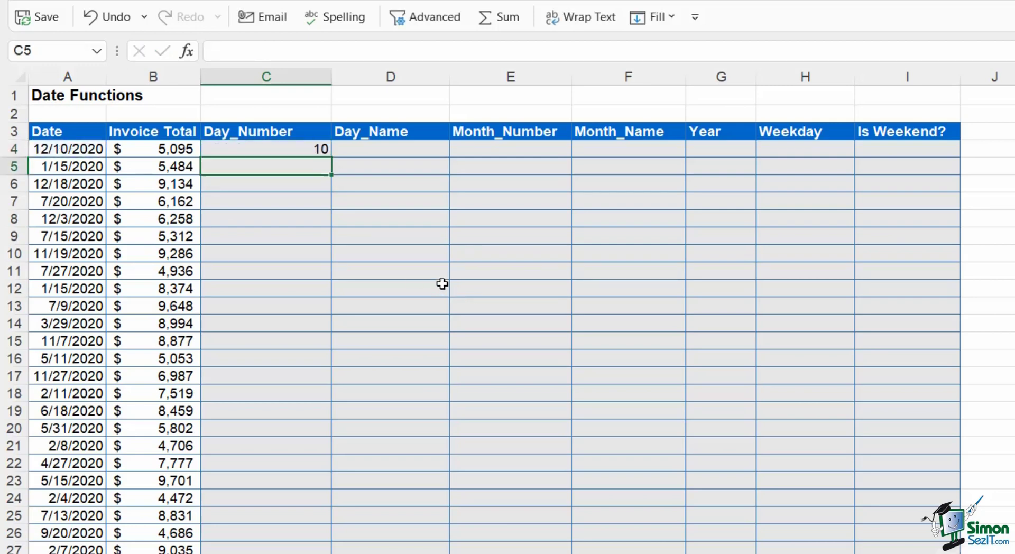
left_click(308, 149)
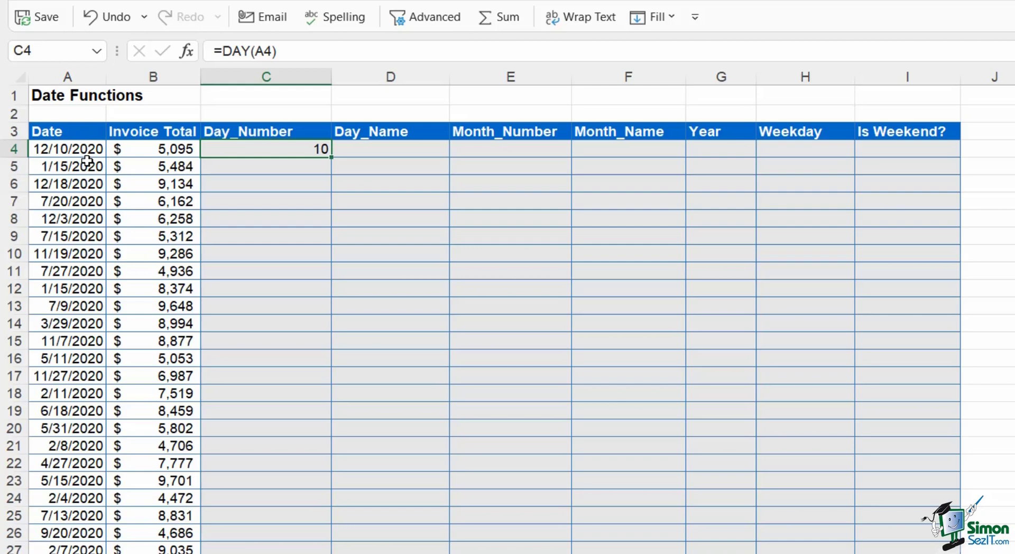
double_click(331, 156)
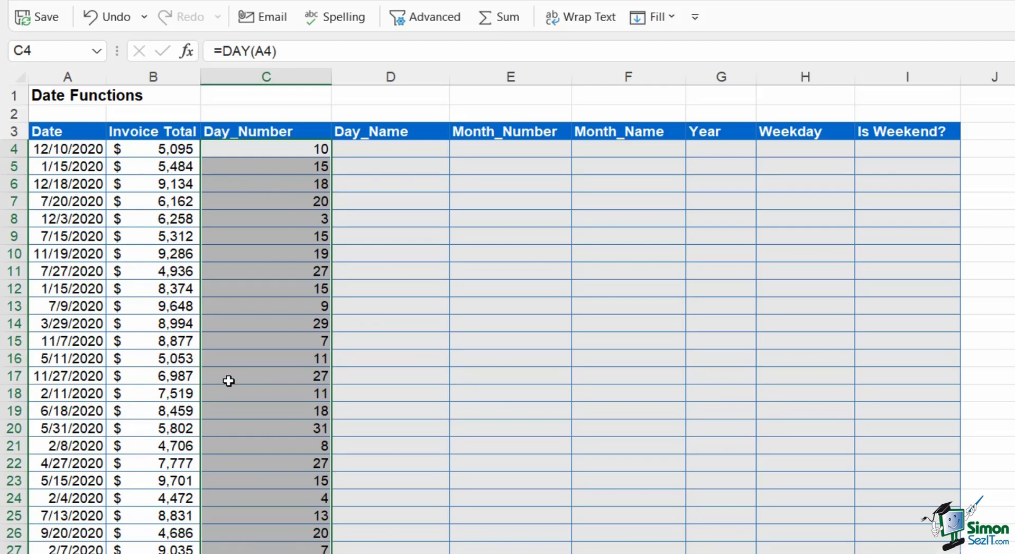
Enter =TEXT(A4,"ddd") in D4 to show the abbreviated day name.
left_click(362, 151)
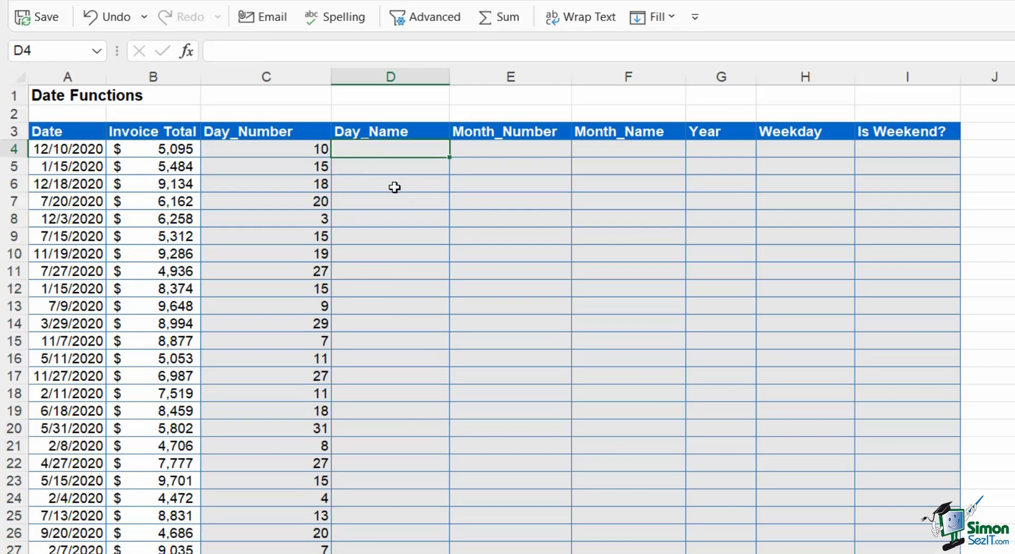
left_click(61, 154)
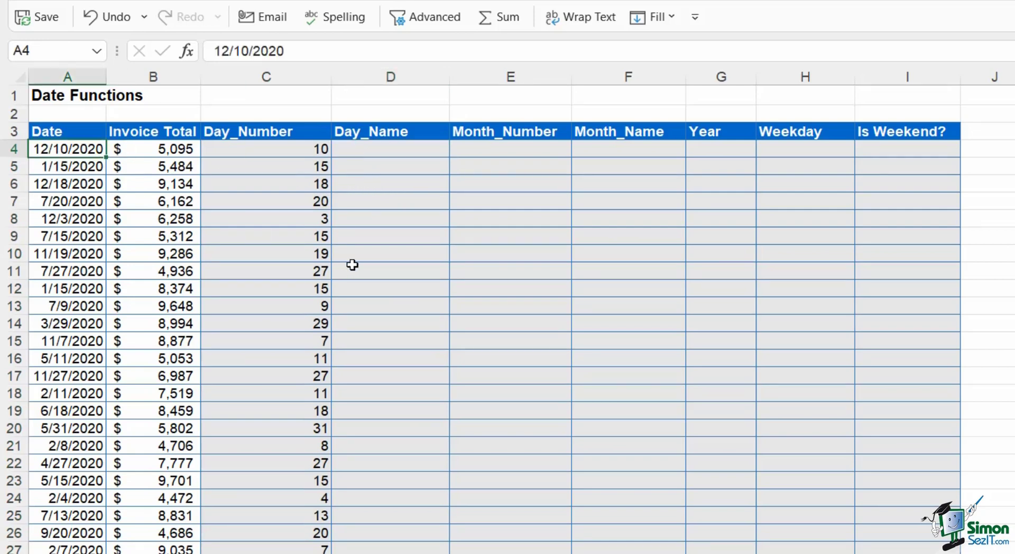
left_click(391, 152)
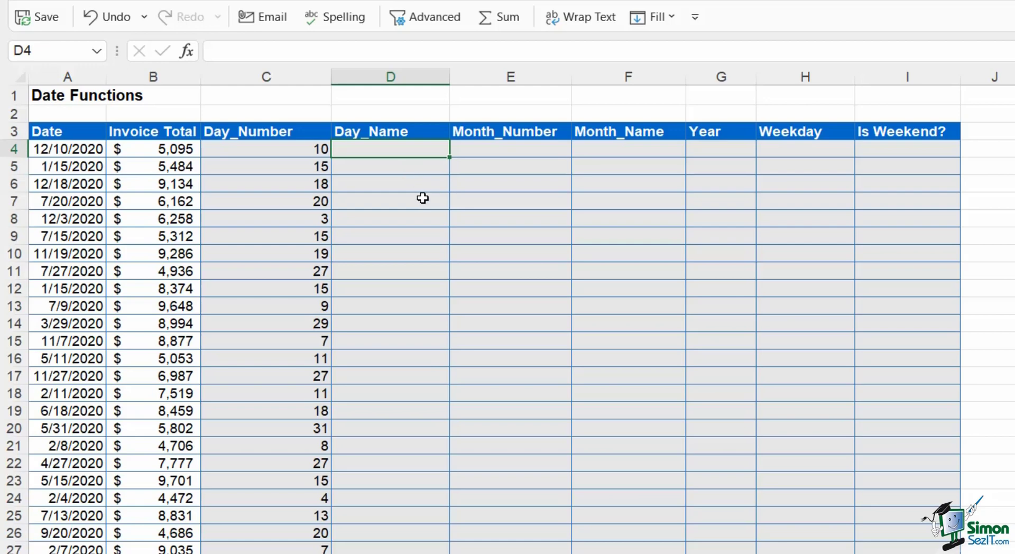
type("=")
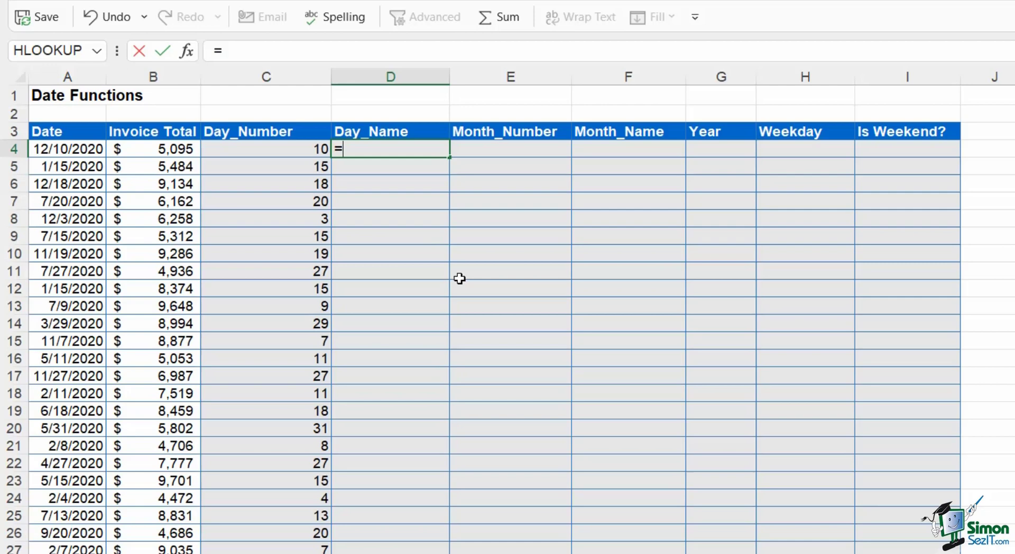
type("text")
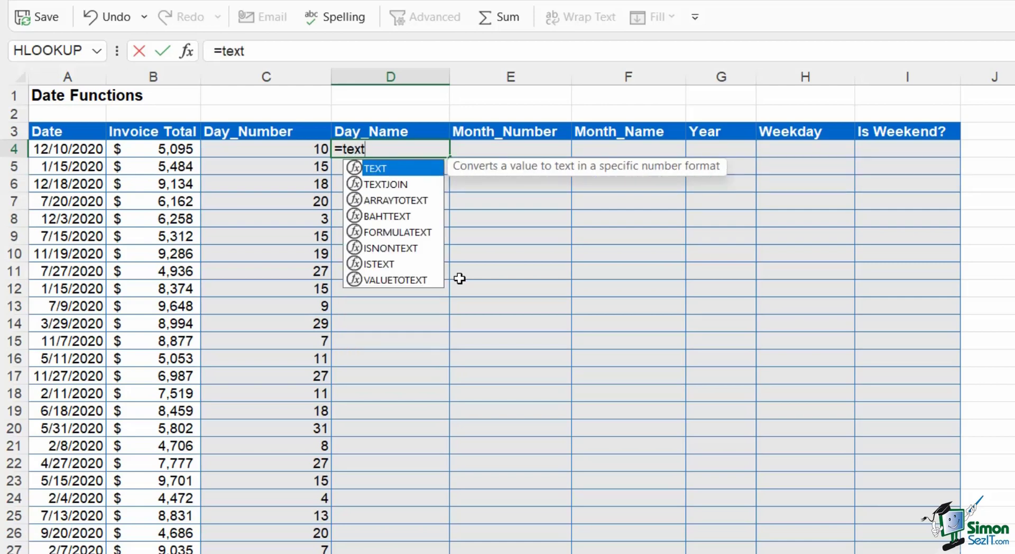
key("Tab")
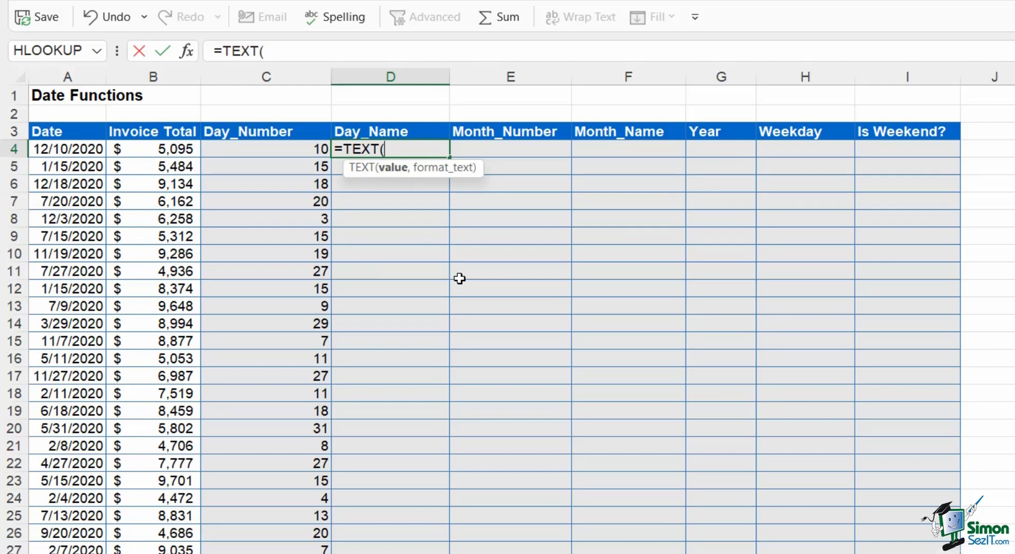
left_click(69, 150)
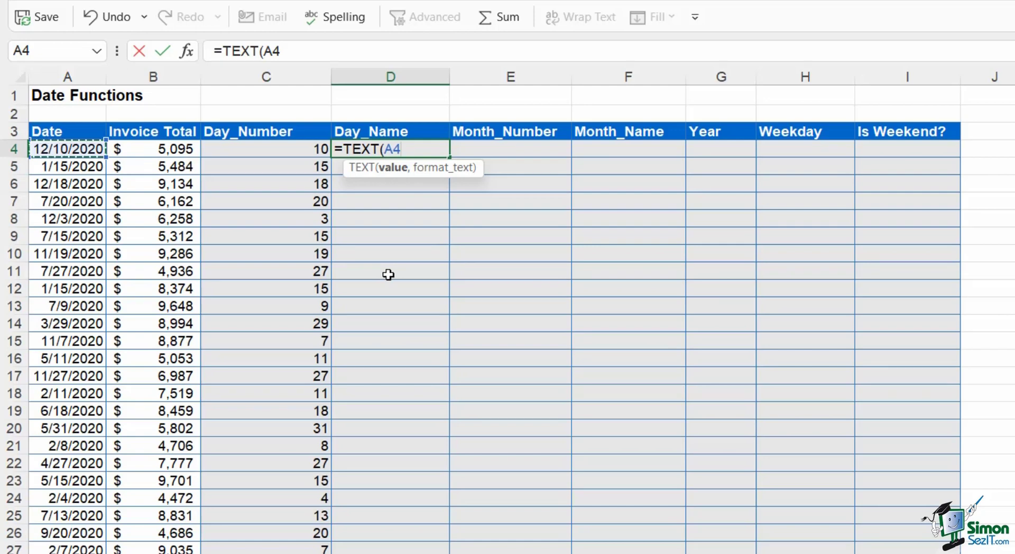
type(",")
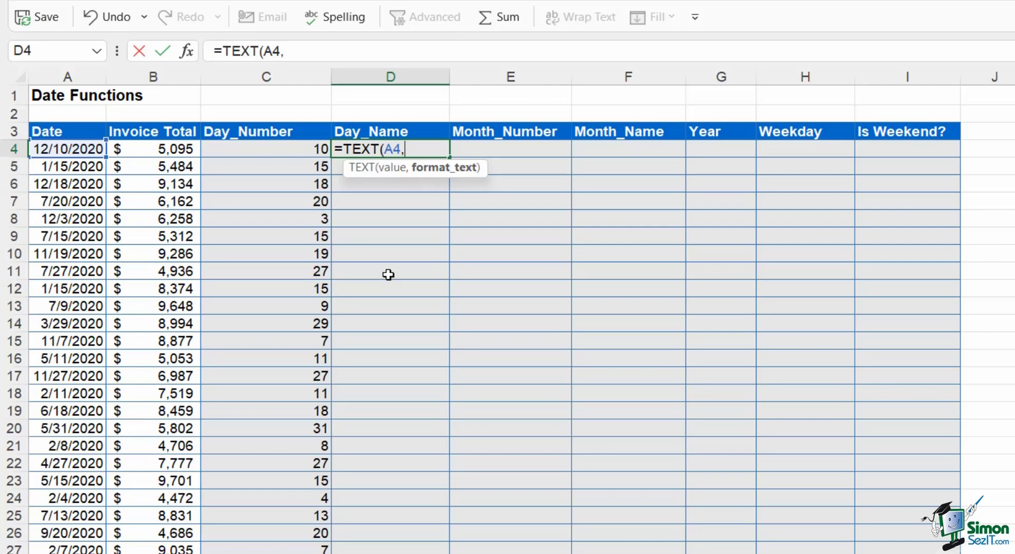
type("\"ddd\"")
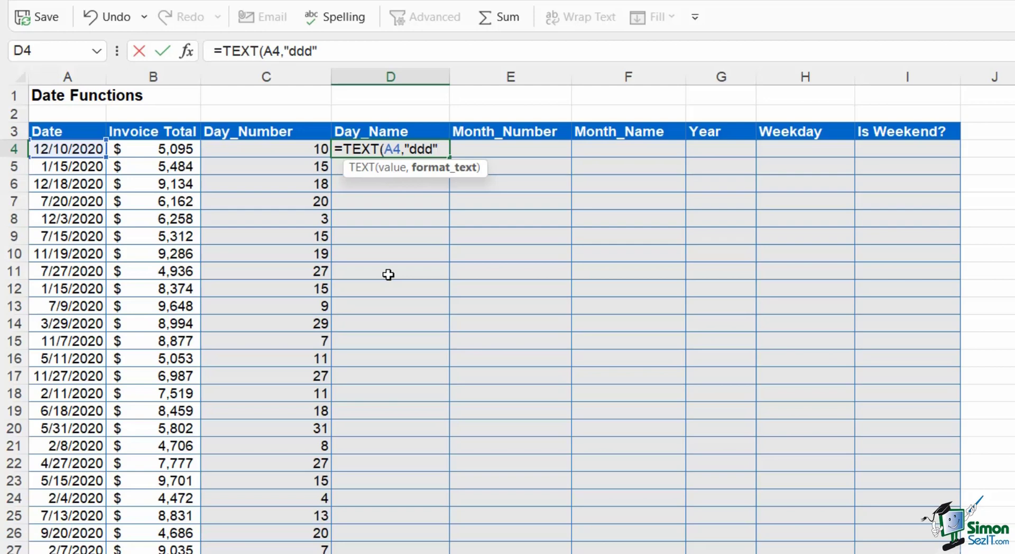
type(")")
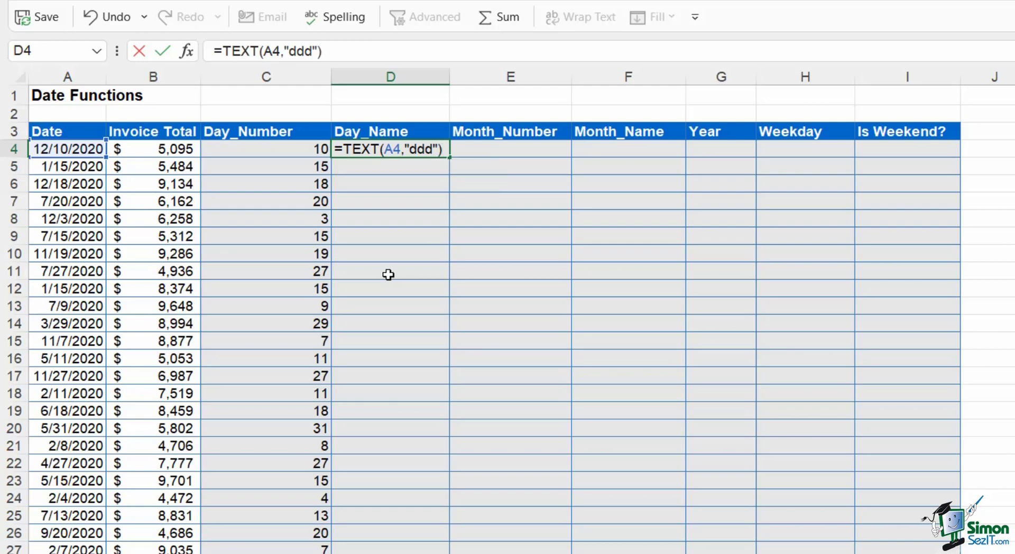
key("Return")
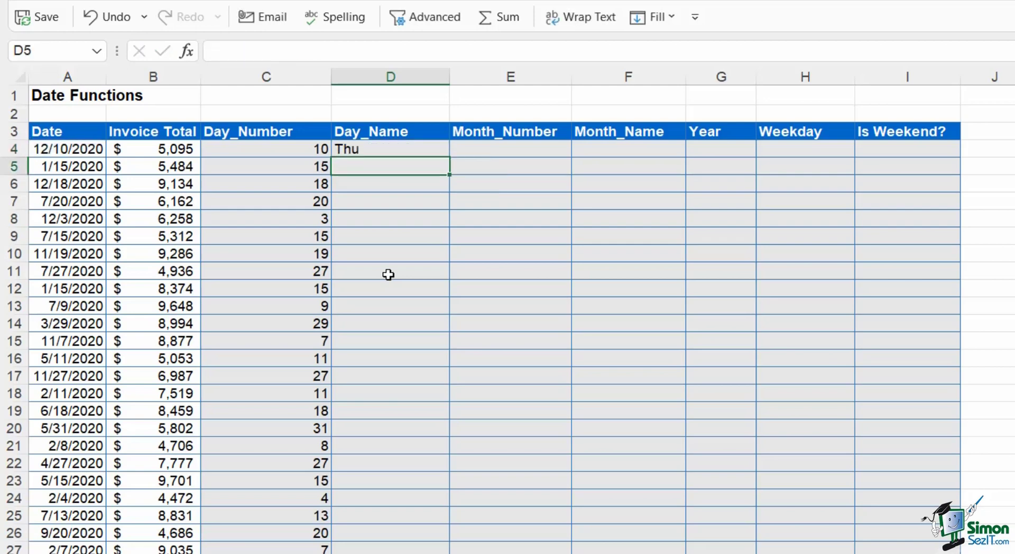
Change D4 to =TEXT(A4,"dddd") and fill the full weekday names down column D.
left_click(387, 150)
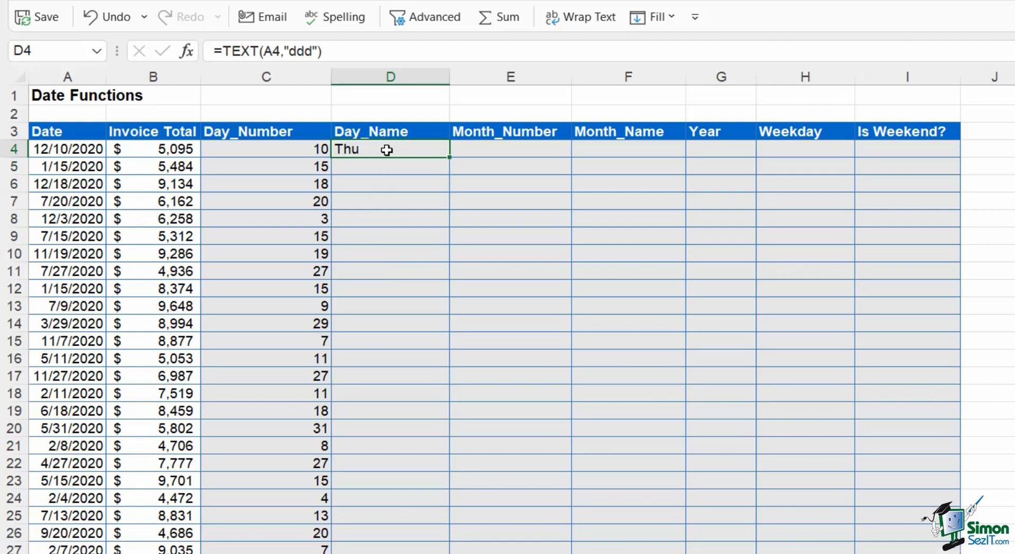
double_click(387, 150)
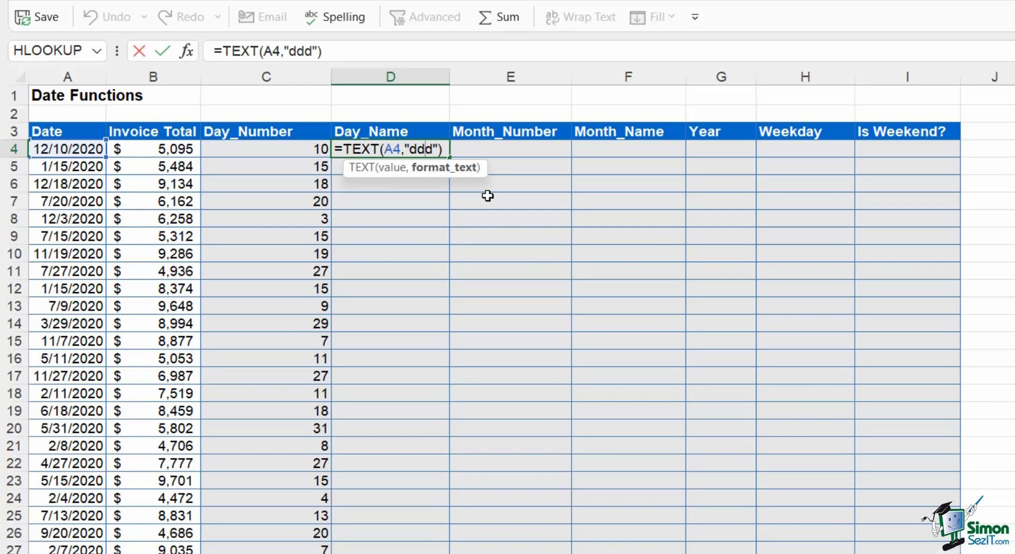
type("d")
key("Return")
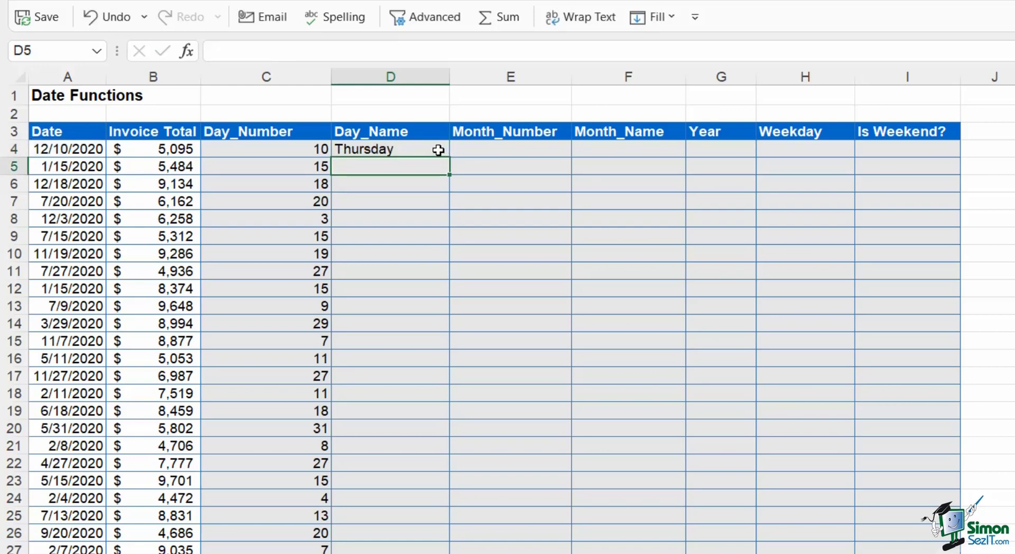
left_click(439, 150)
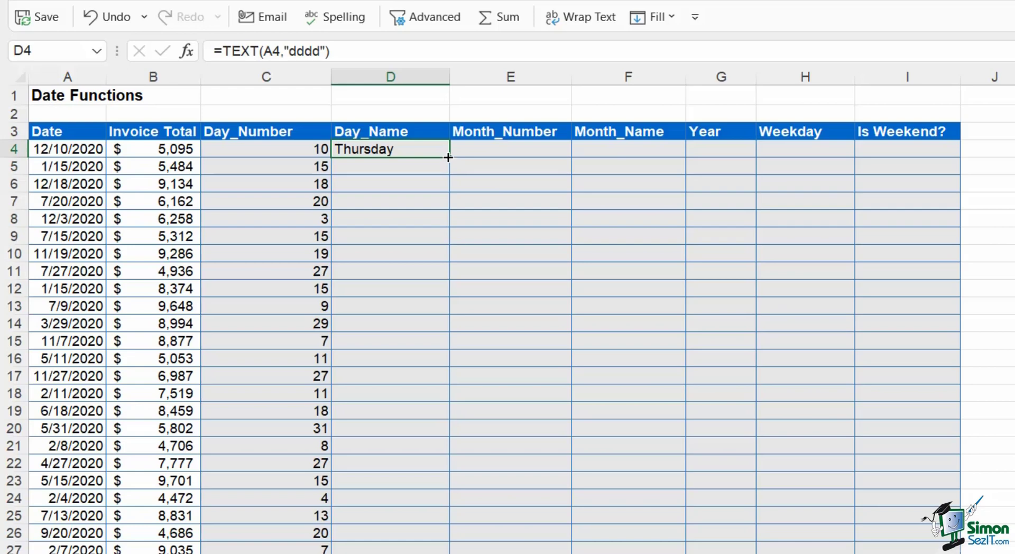
double_click(448, 159)
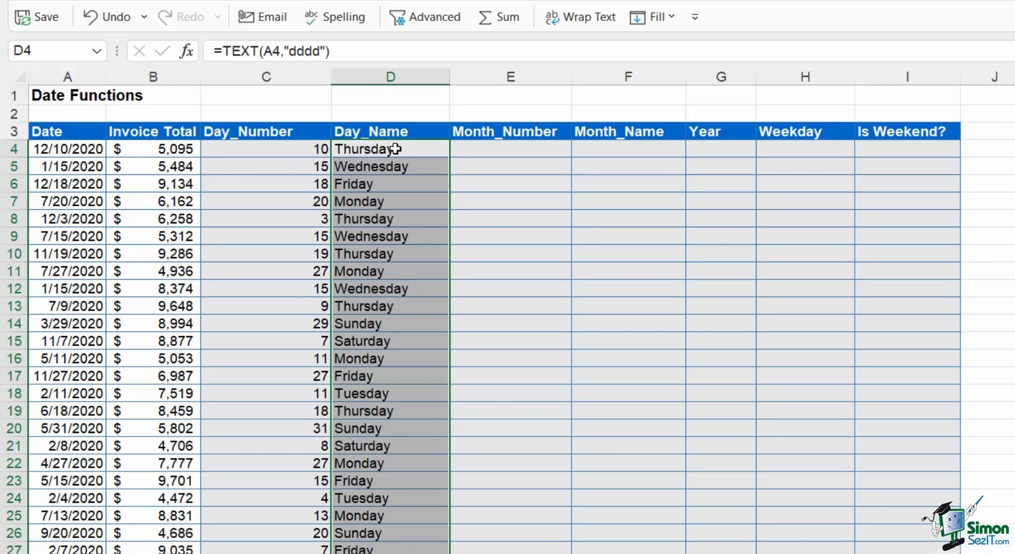
left_click(506, 149)
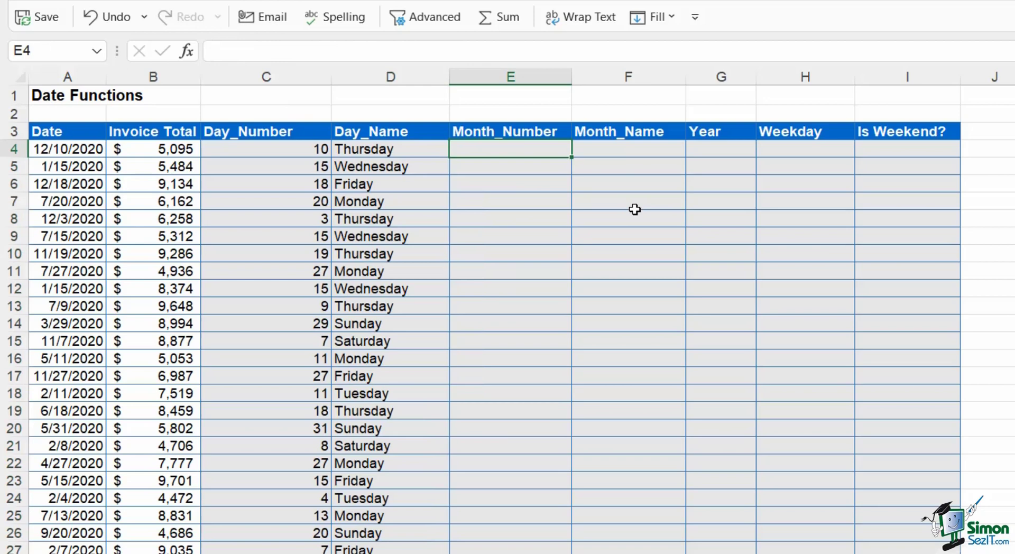
Enter =MONTH(A4) in E4 and fill it down, giving month numbers like 12, 1, 7.
type("=")
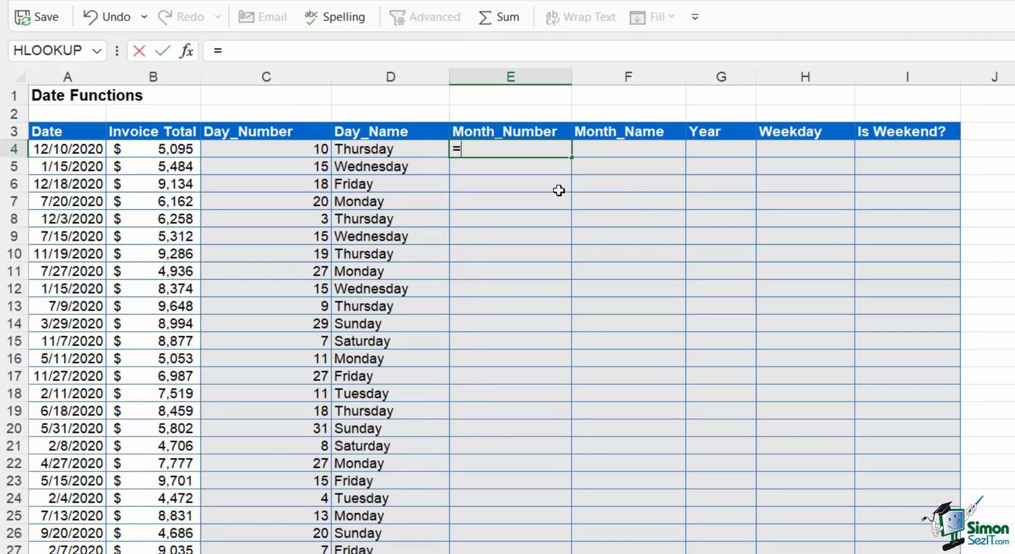
type("month")
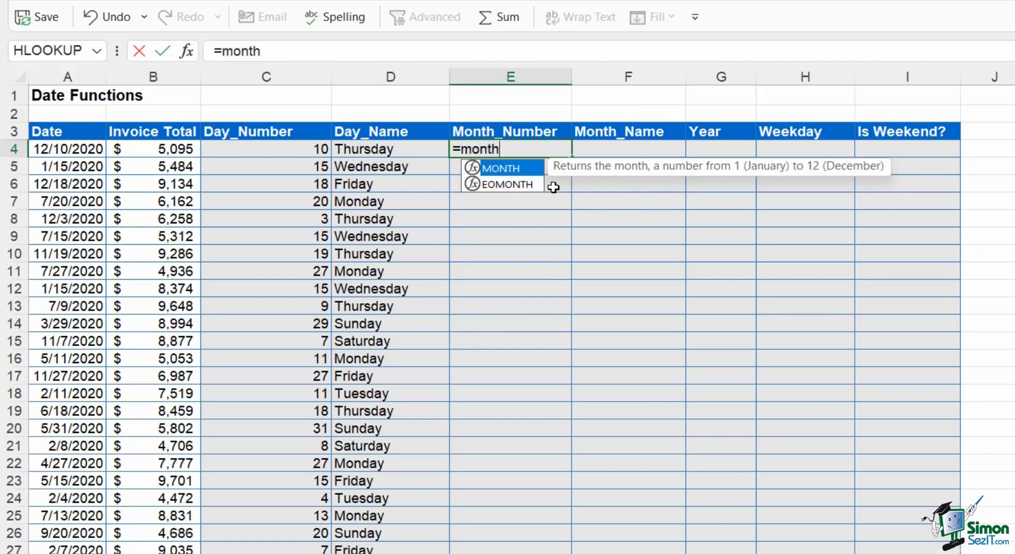
key("Tab")
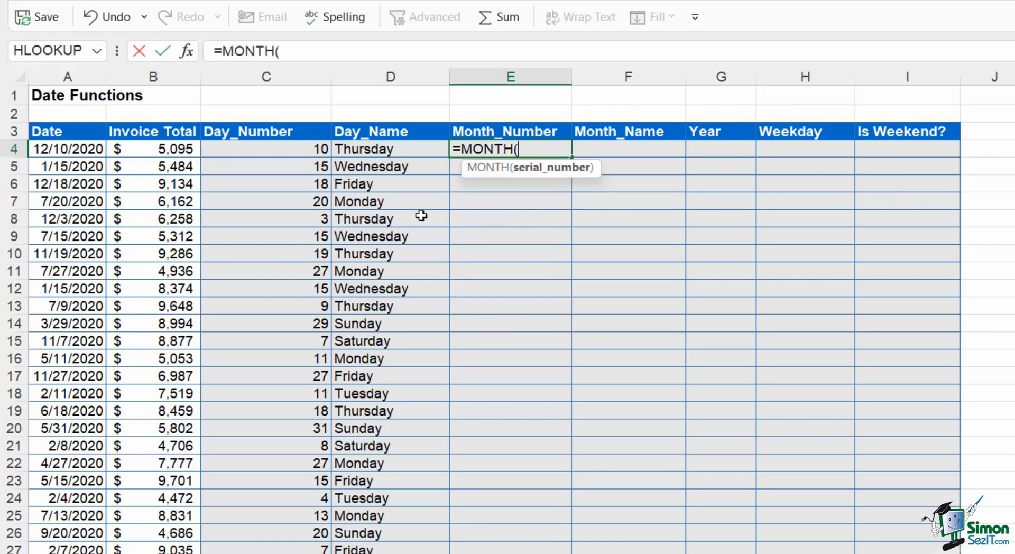
left_click(62, 153)
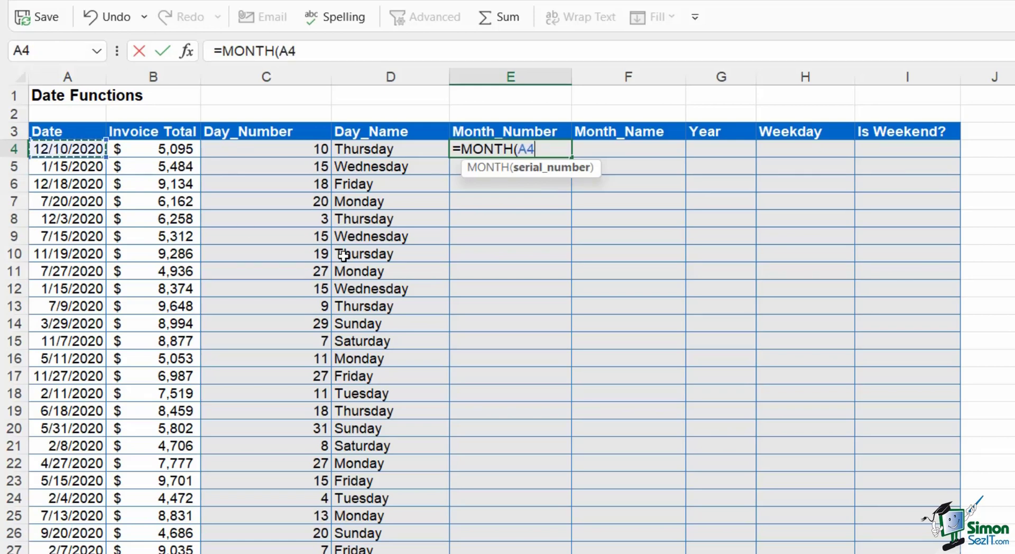
type(")")
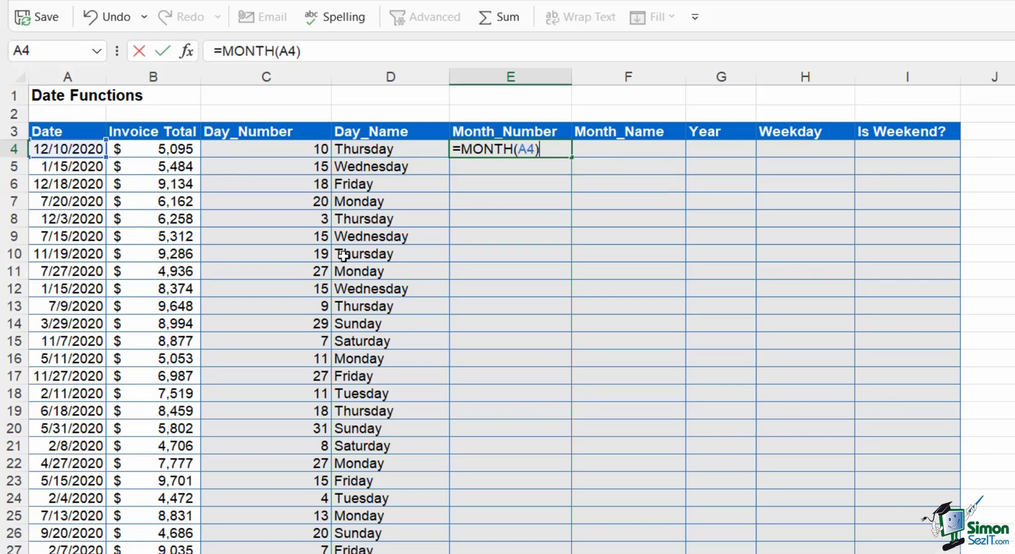
key("Return")
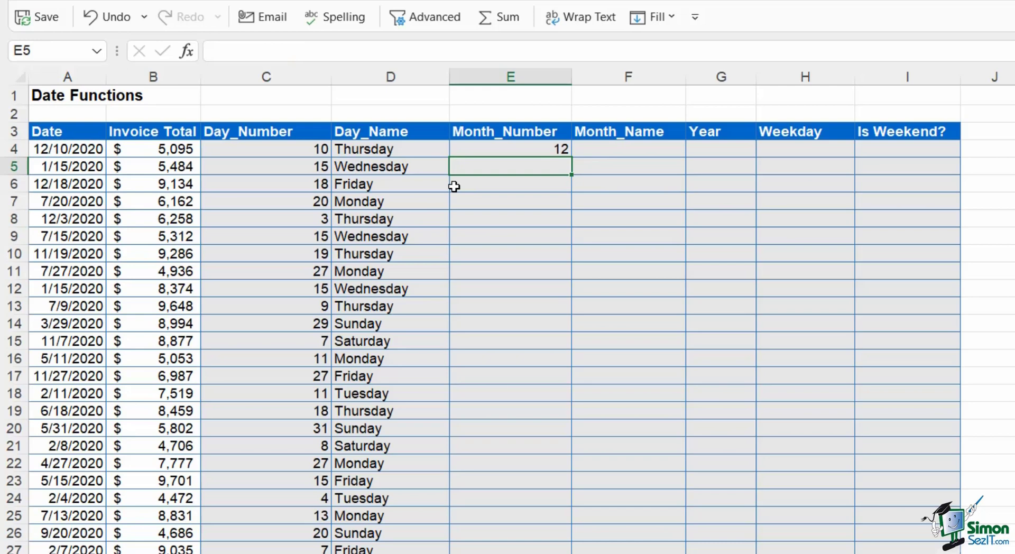
left_click(510, 151)
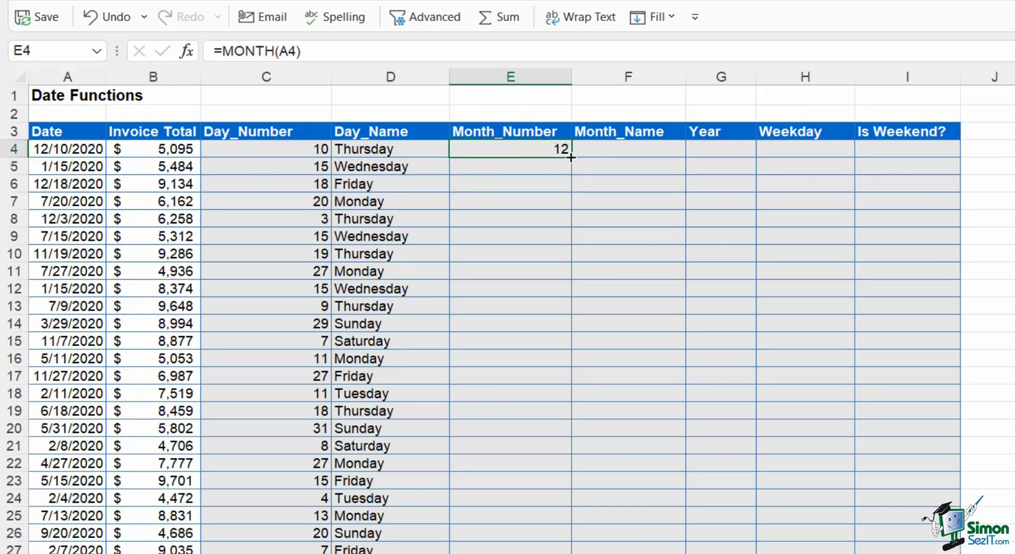
double_click(570, 157)
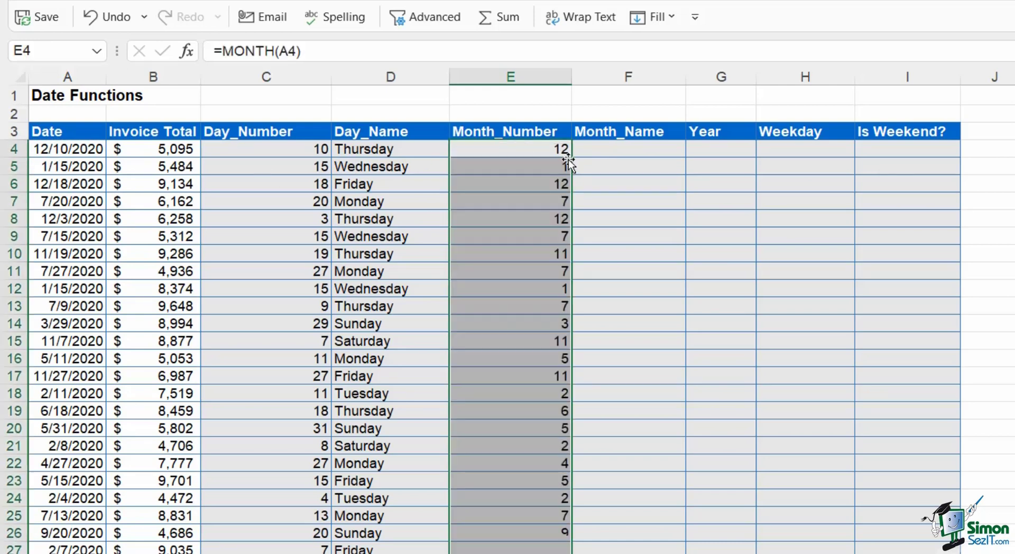
left_click(617, 153)
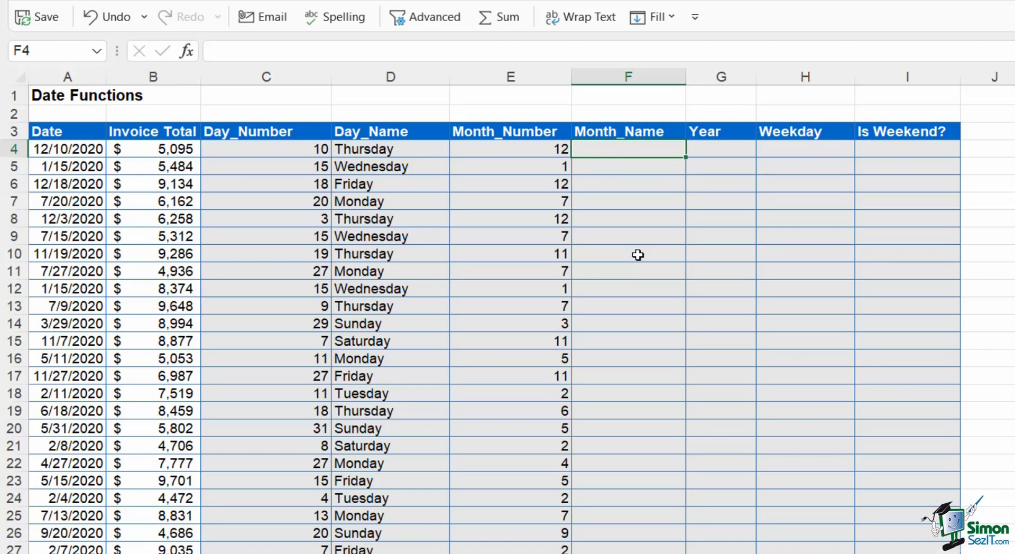
Enter =TEXT(A4,"mmmm") in F4 and fill full month names like December down column F.
type("=text")
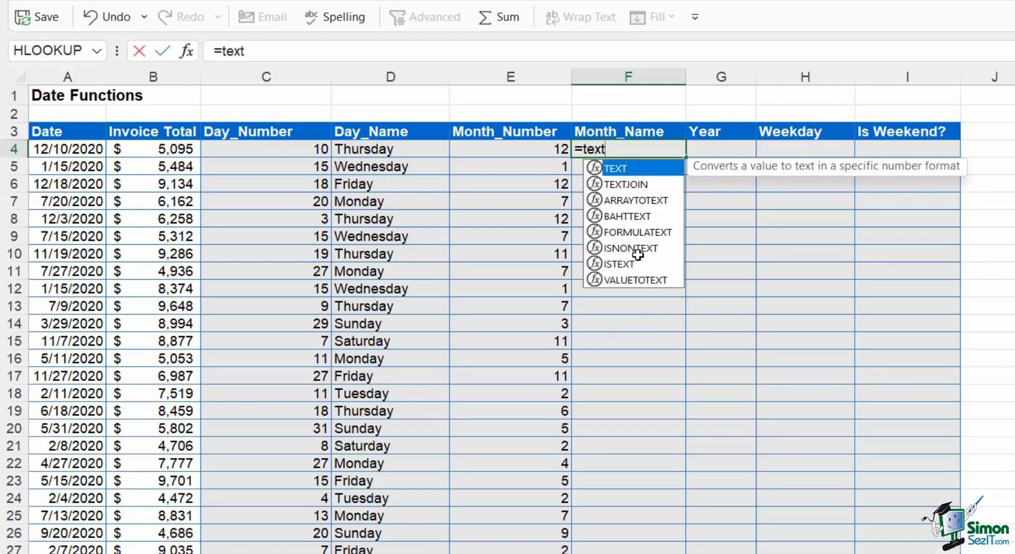
key("Tab")
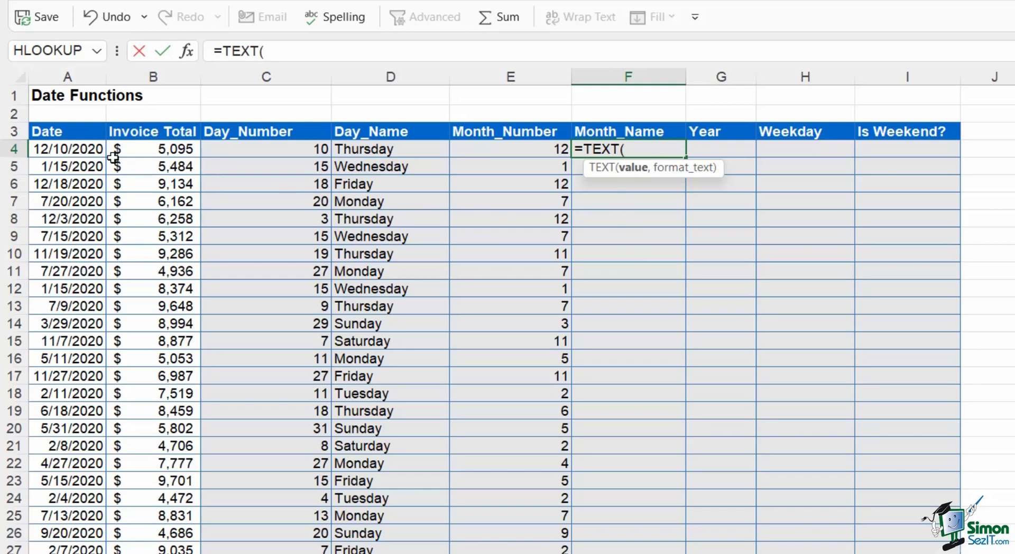
left_click(88, 153)
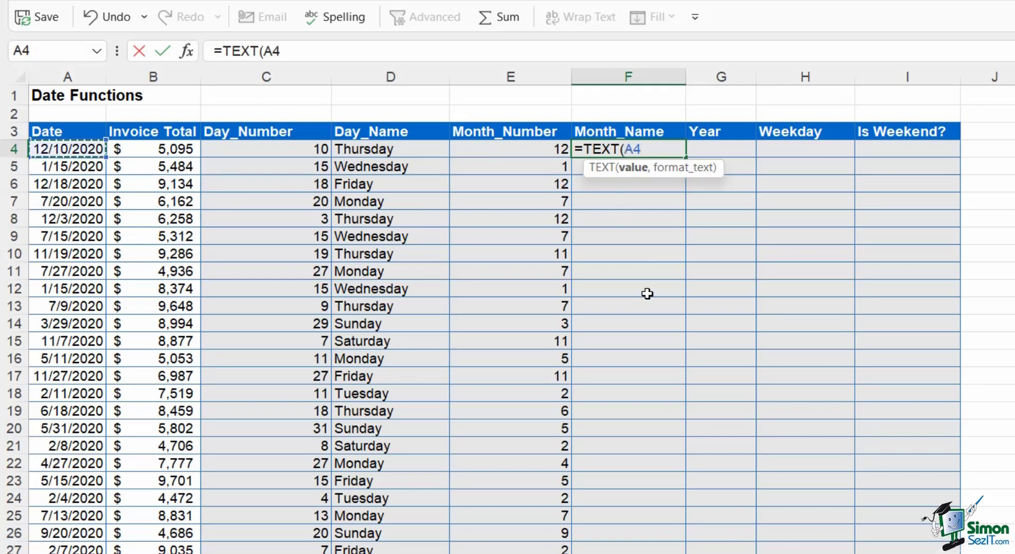
type(",")
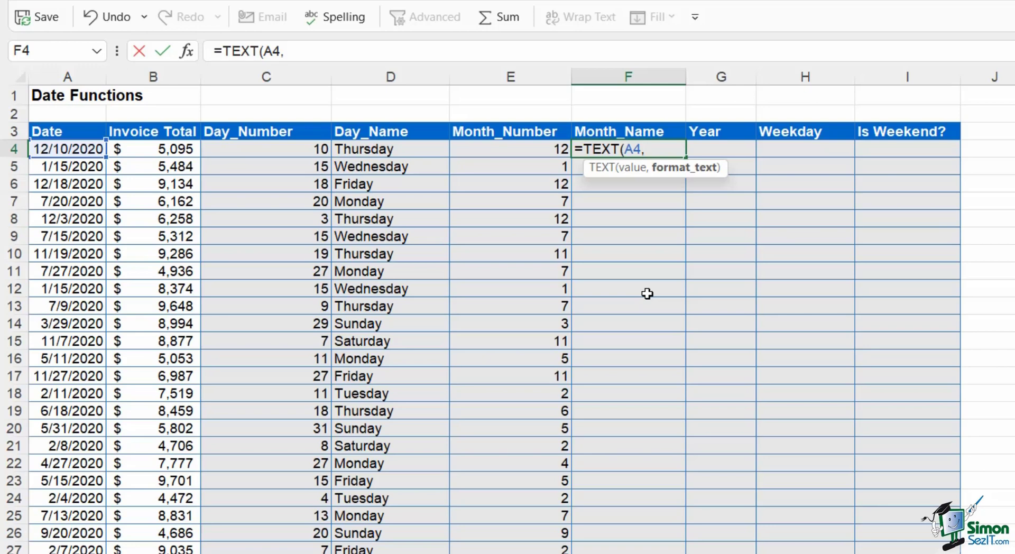
type("\"")
type("mmm")
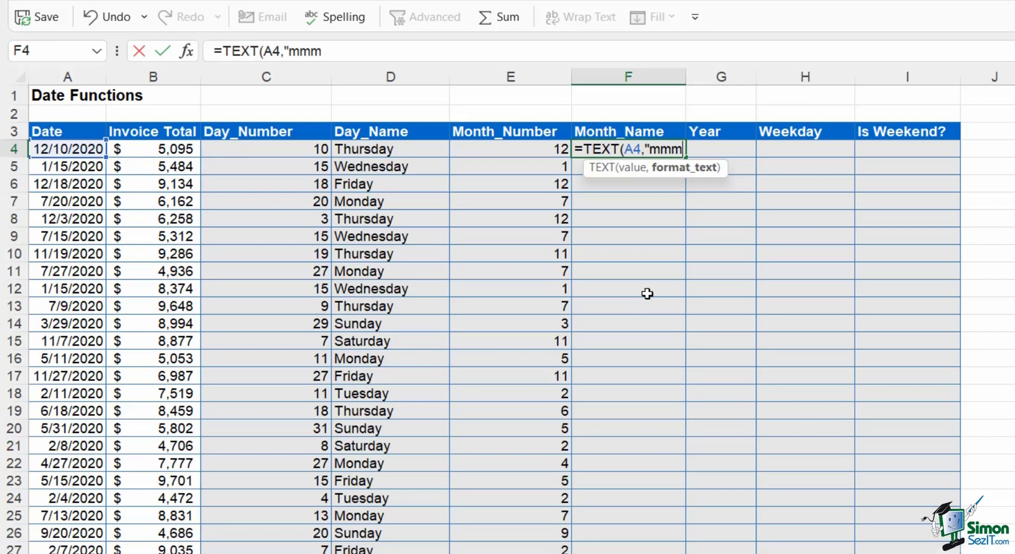
type("m\")")
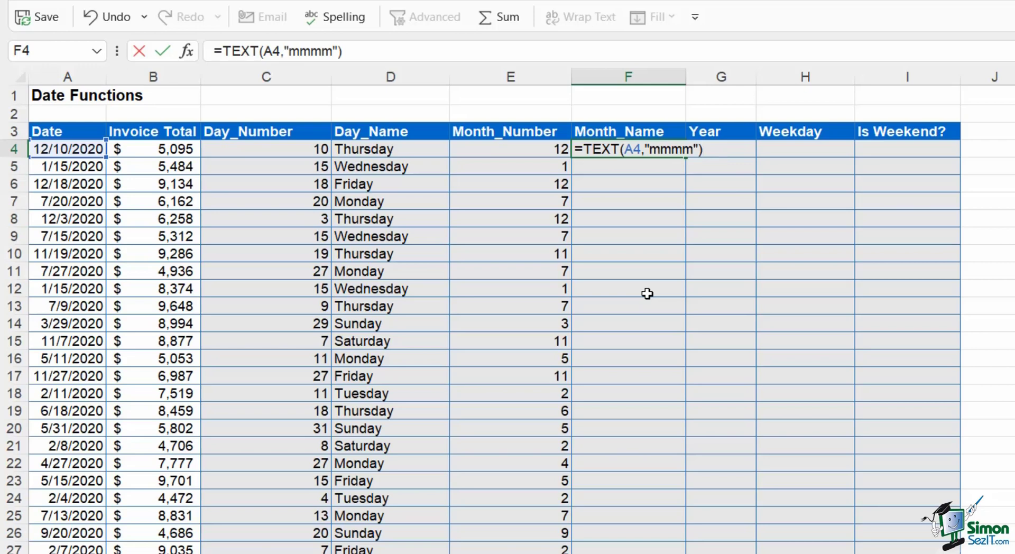
key("Return")
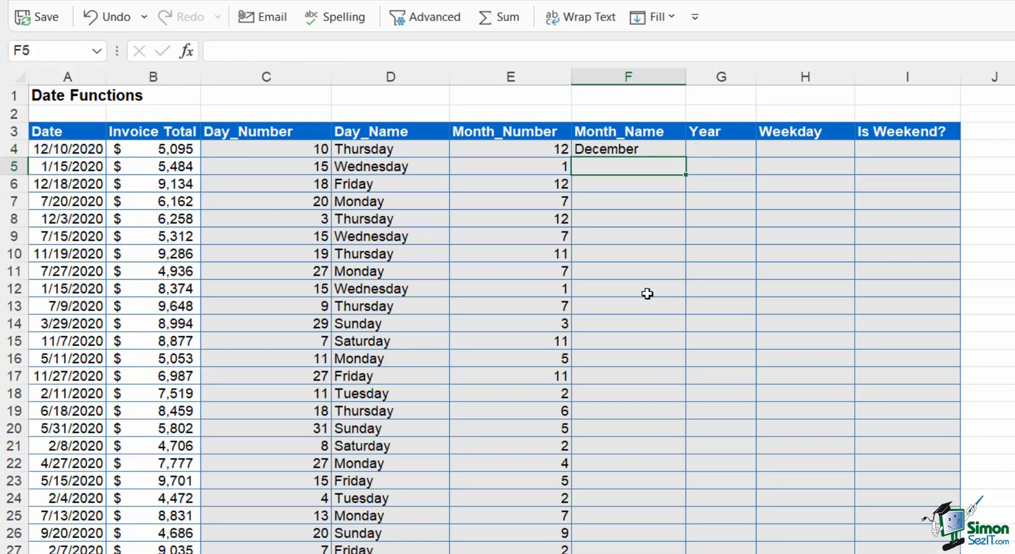
left_click(655, 151)
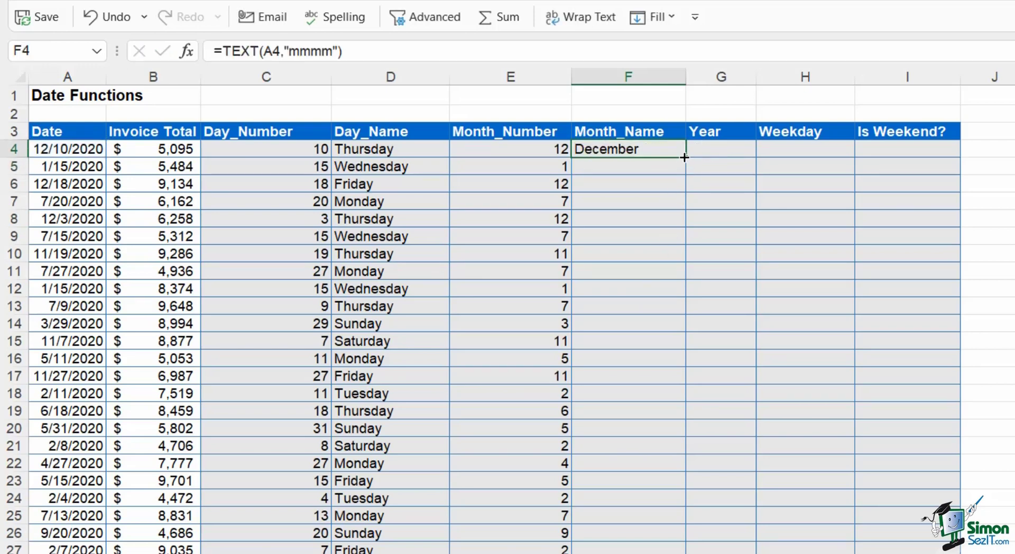
double_click(685, 157)
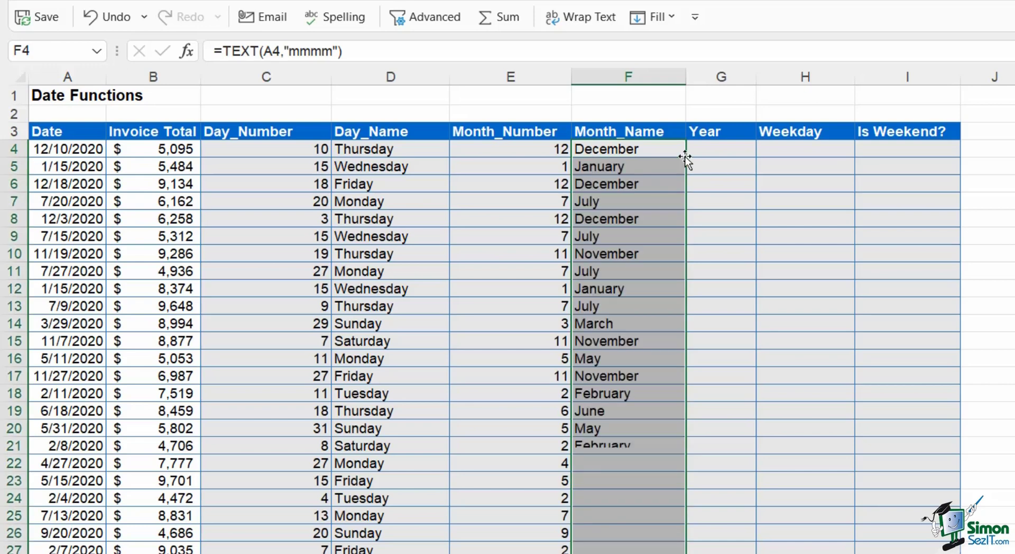
left_click(713, 269)
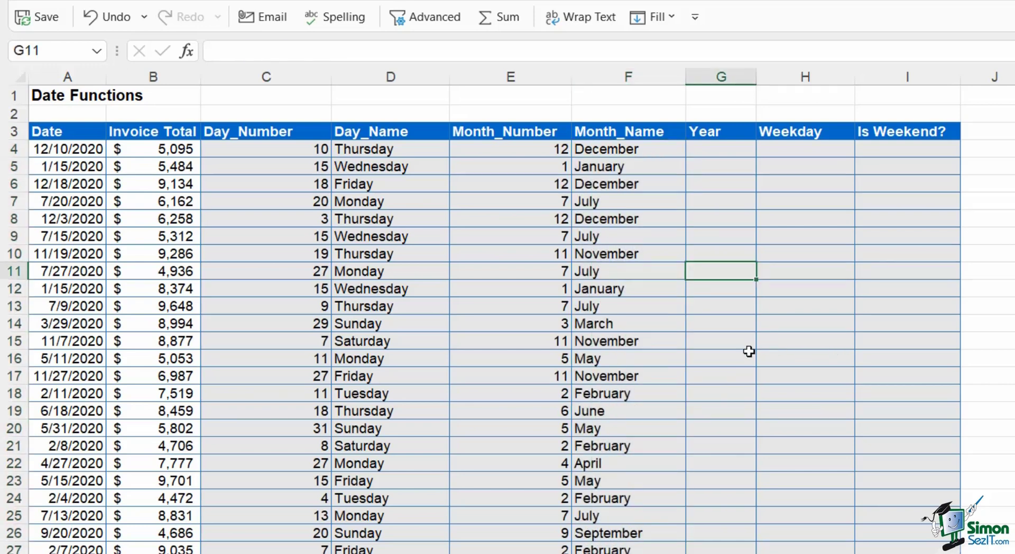
Enter =YEAR(A4) in G4 and fill it down, showing 2020 on every row.
left_click(720, 147)
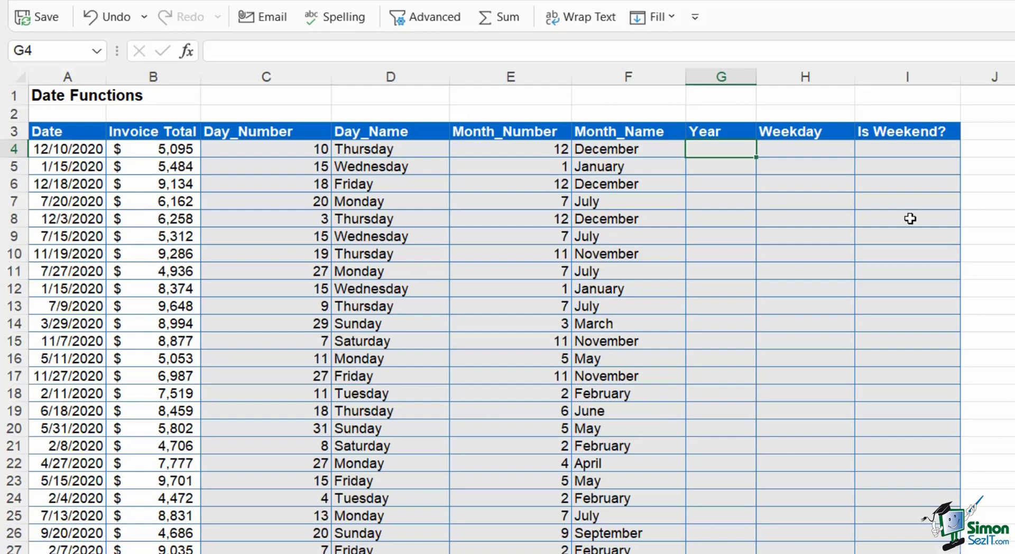
type("=year")
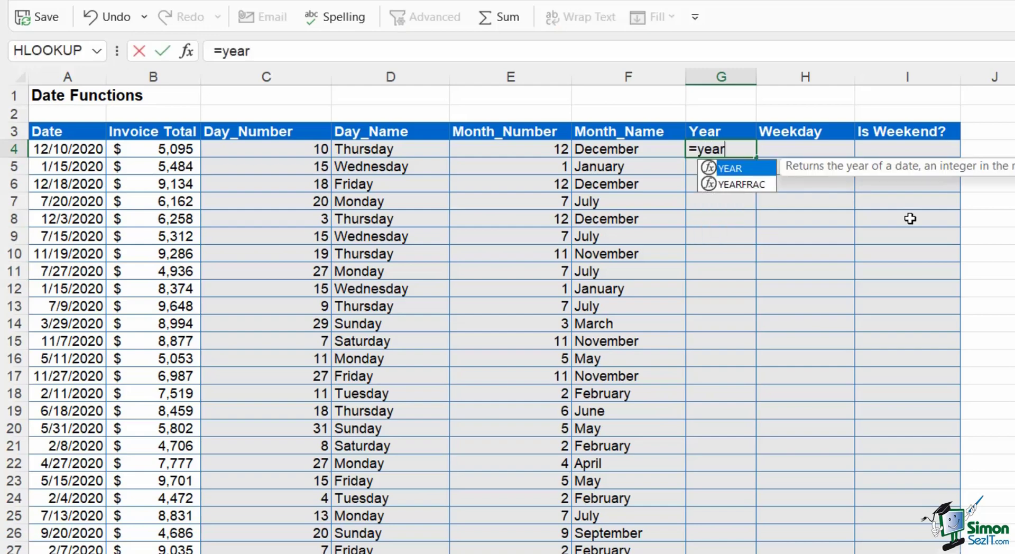
key("Tab")
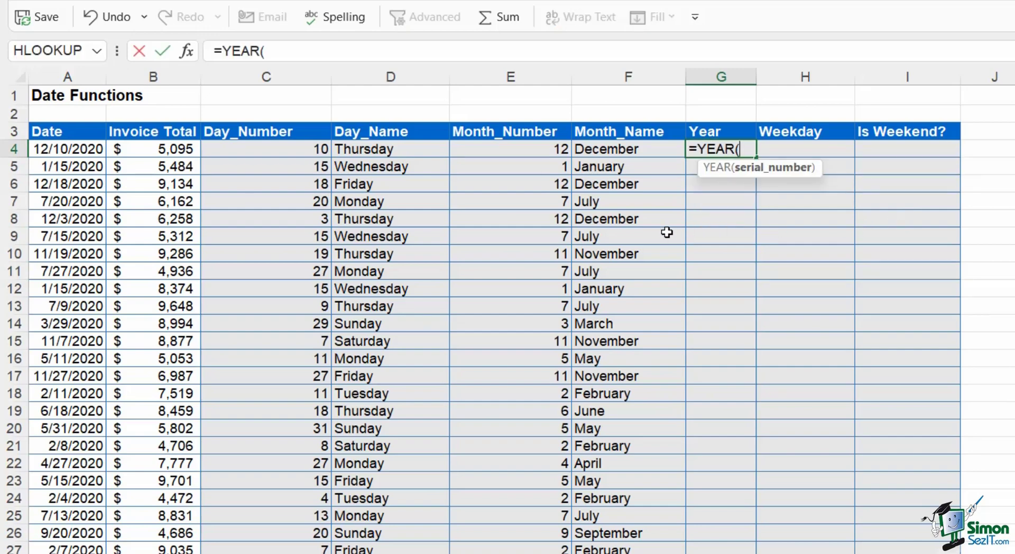
left_click(106, 151)
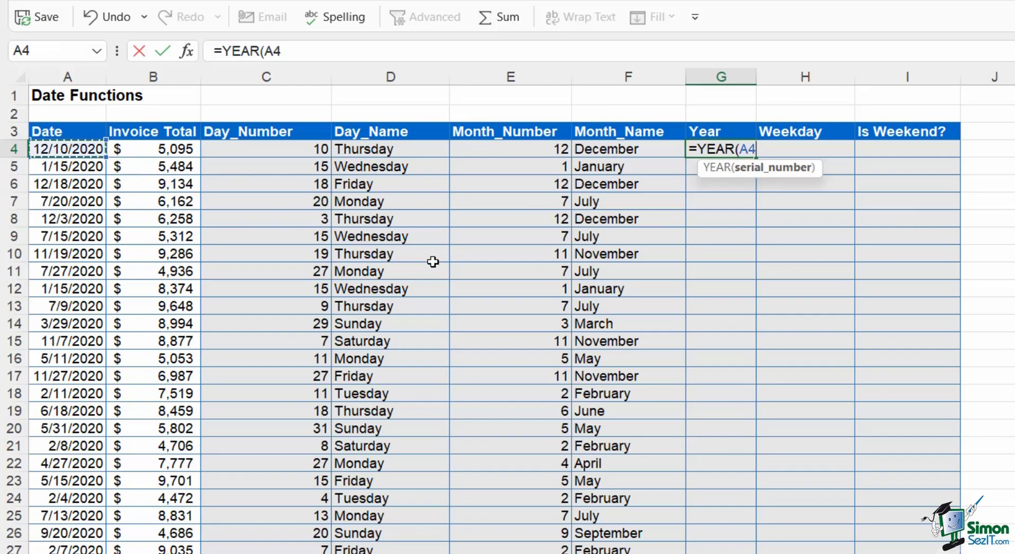
type(")")
key("Return")
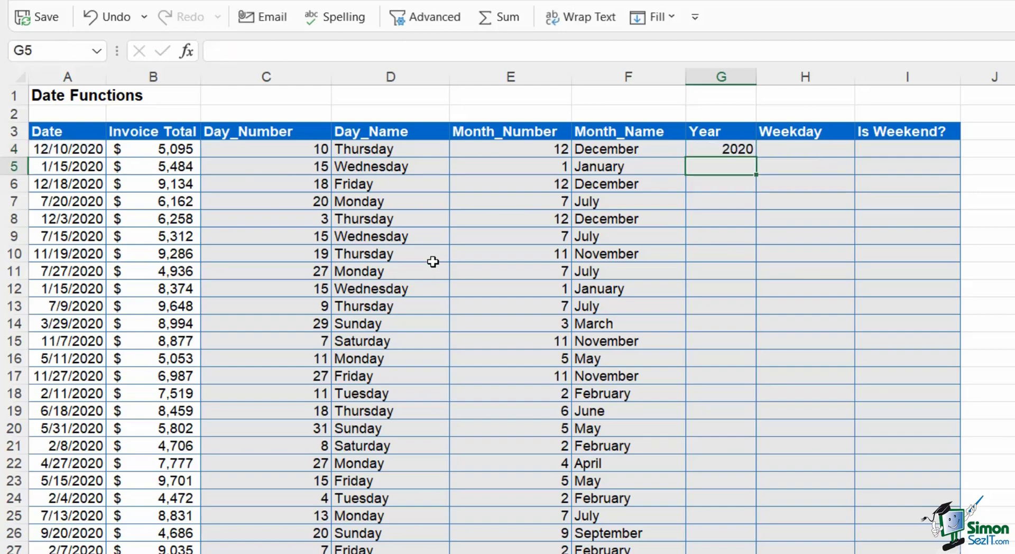
left_click(714, 149)
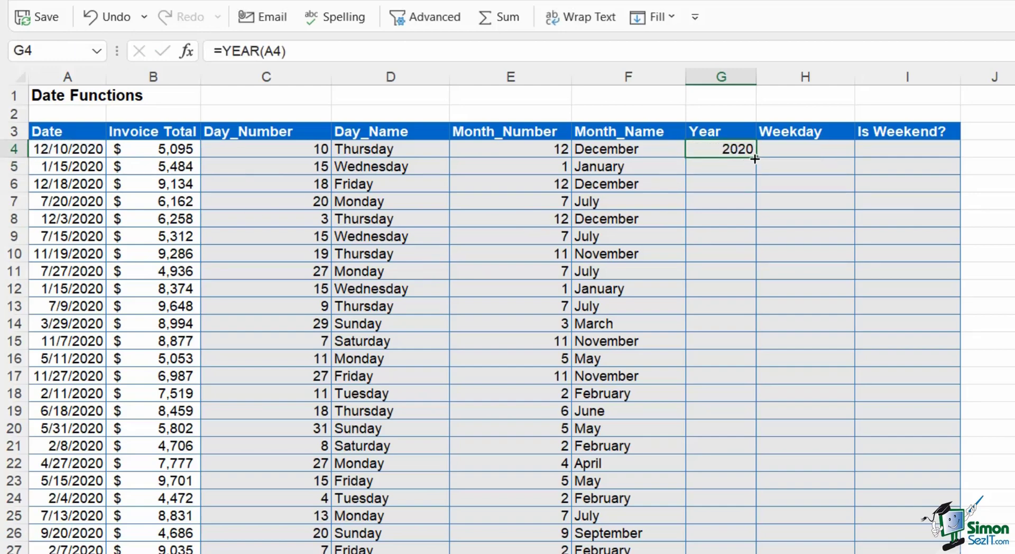
double_click(757, 157)
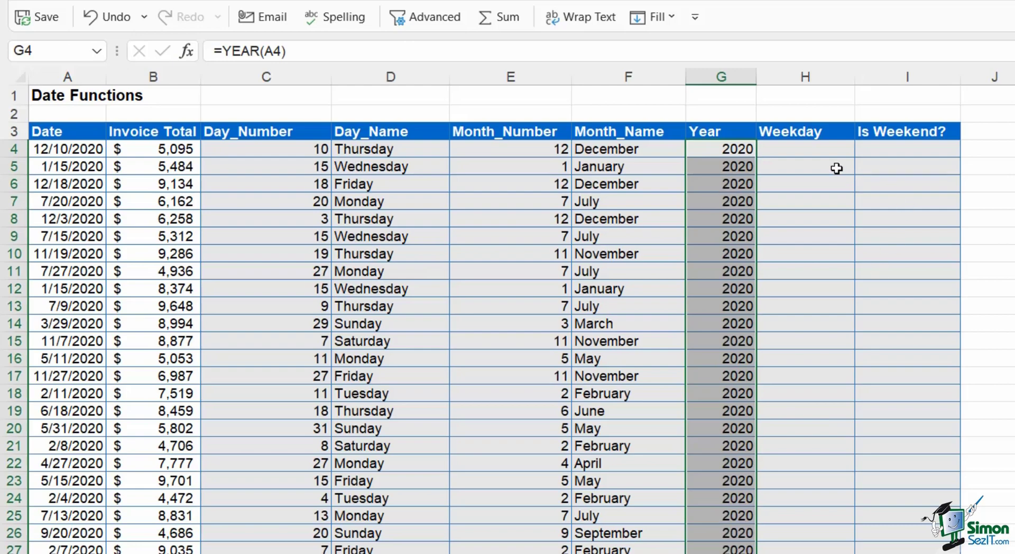
left_click(817, 154)
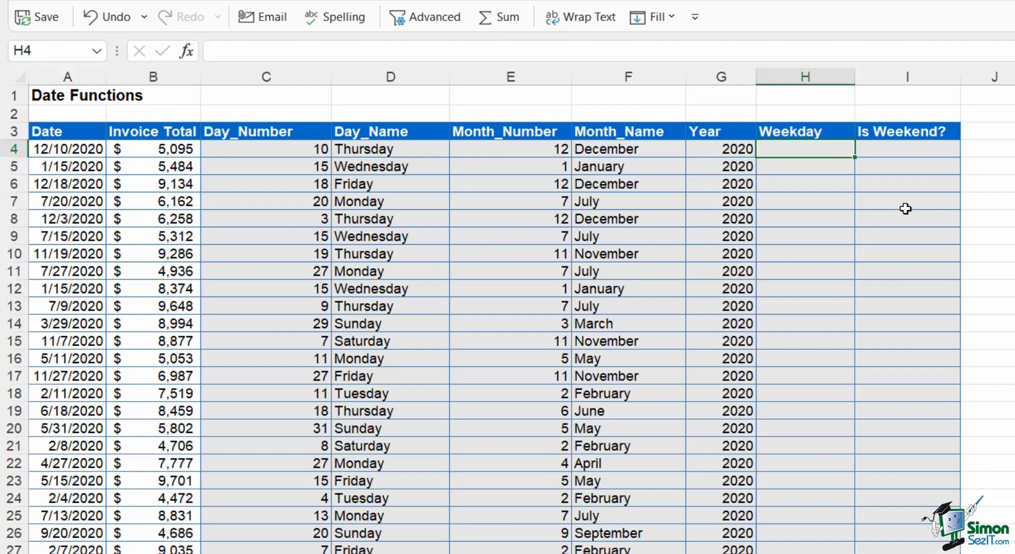
Enter =WEEKDAY(A4,2) in H4 and fill it down column H, numbering Monday as 1.
type("=week")
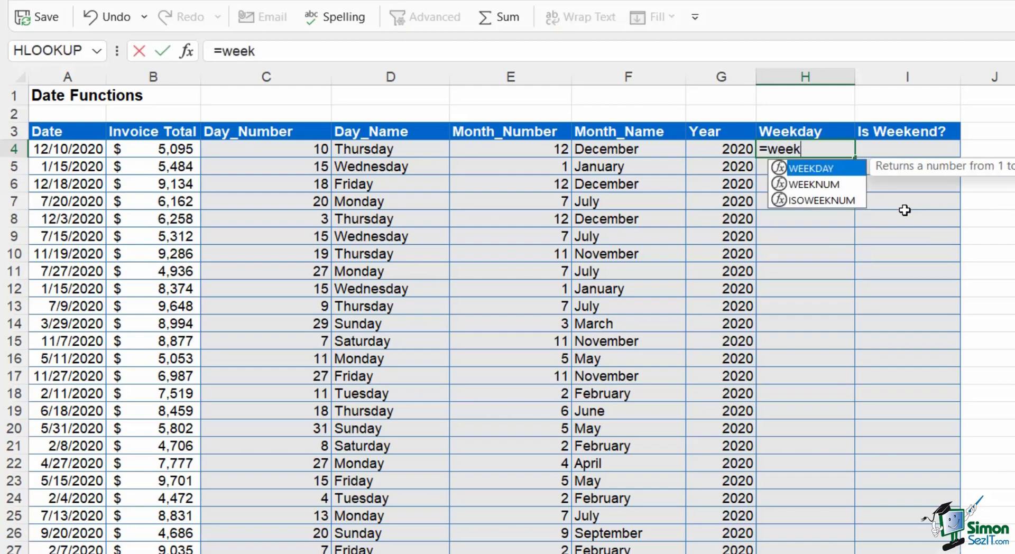
key("Tab")
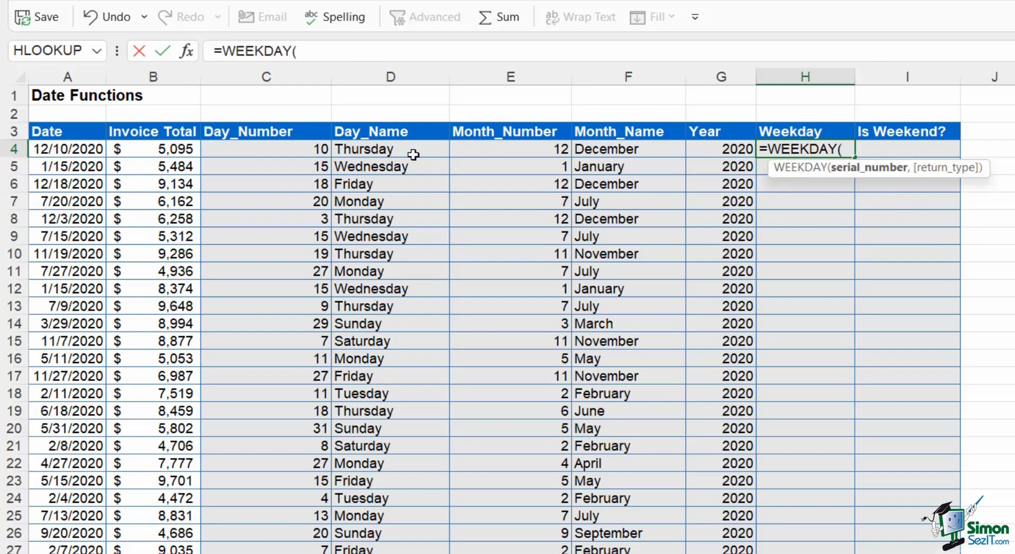
left_click(74, 151)
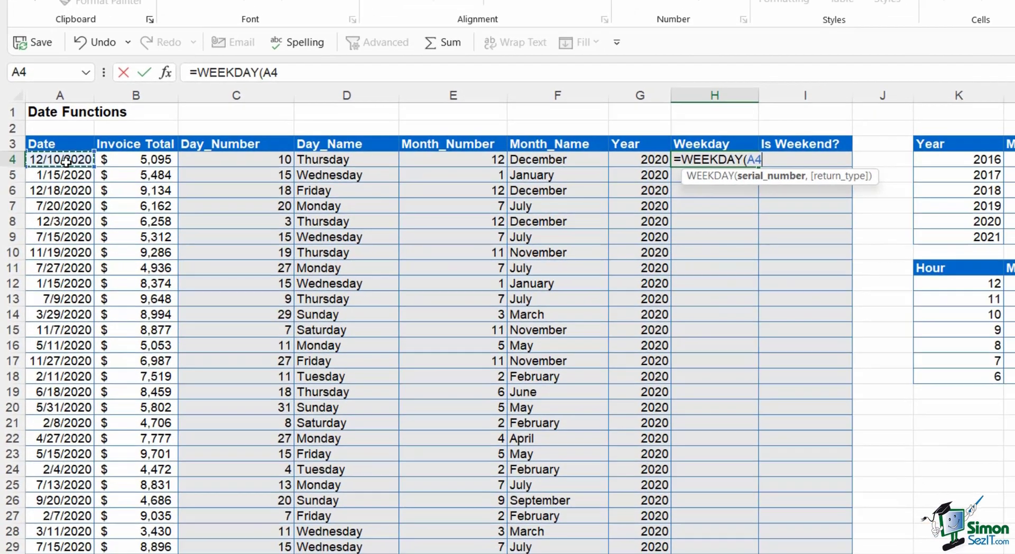
type(",")
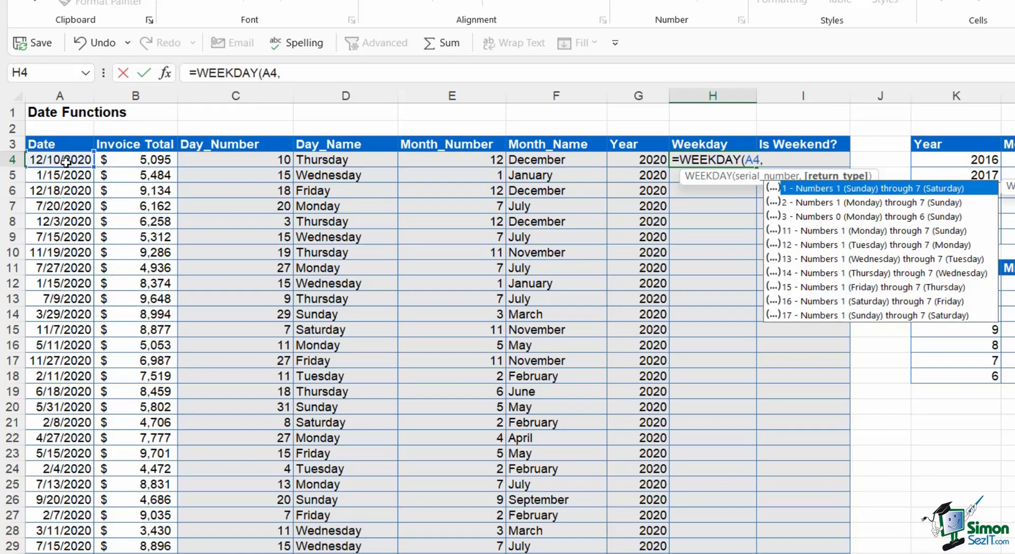
key("Down")
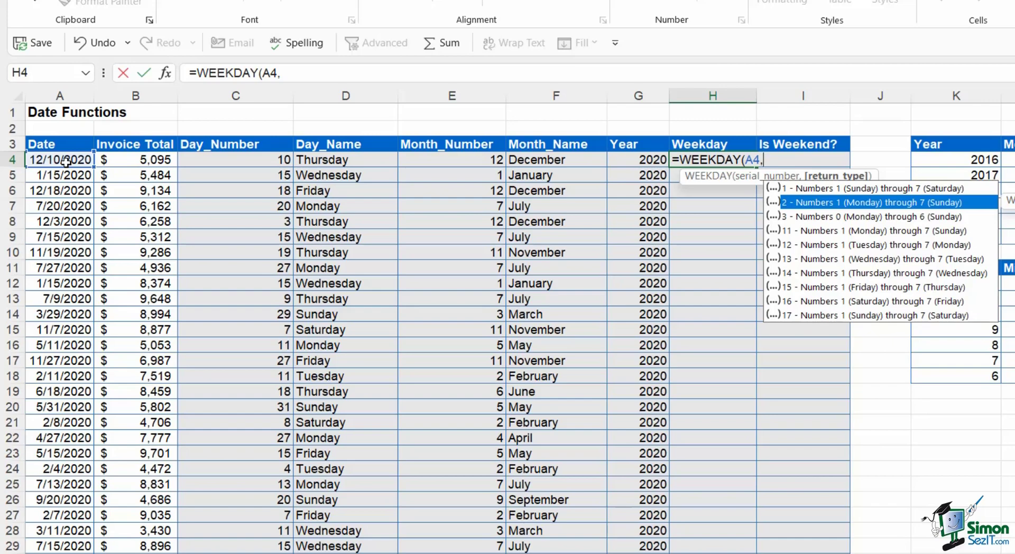
type("2")
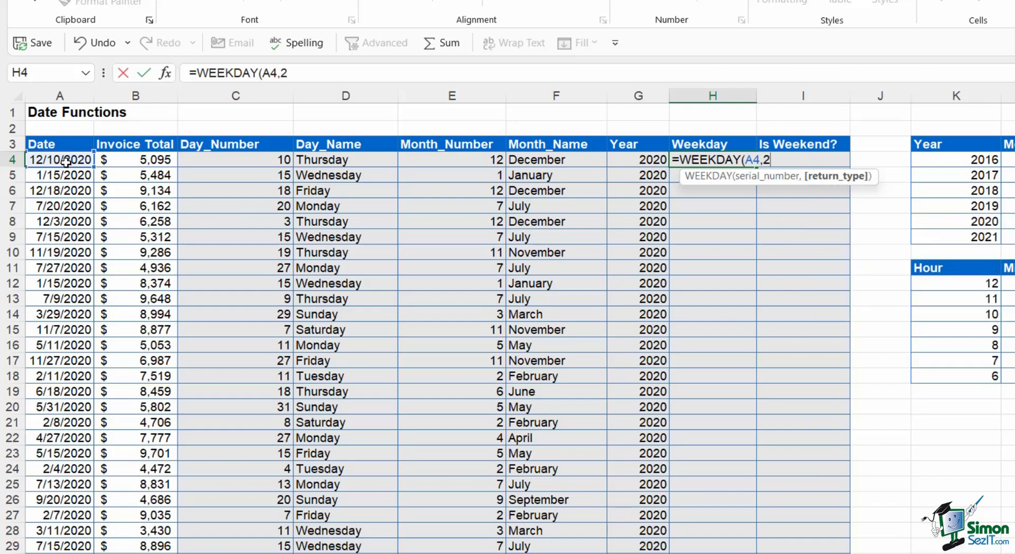
type(")")
key("Return")
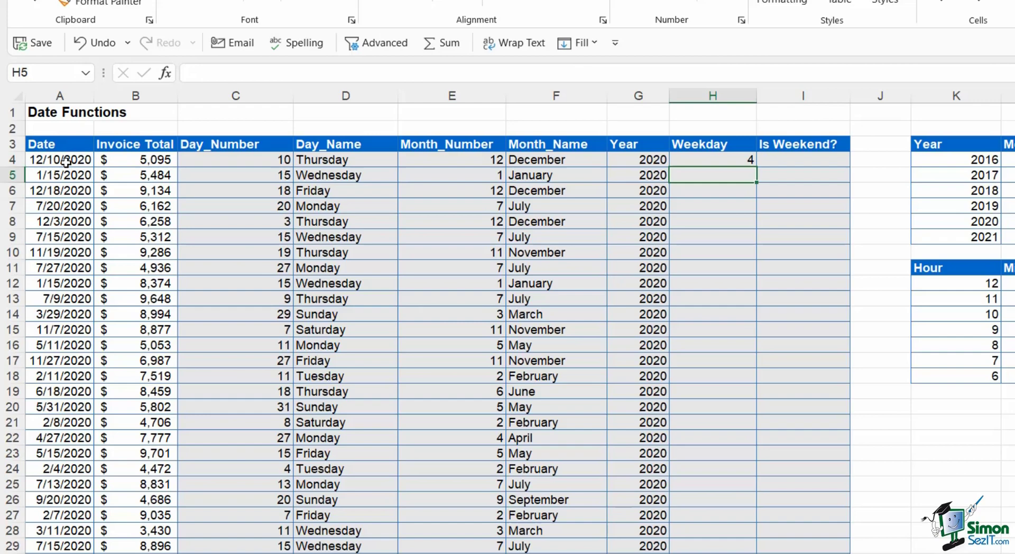
left_click(732, 157)
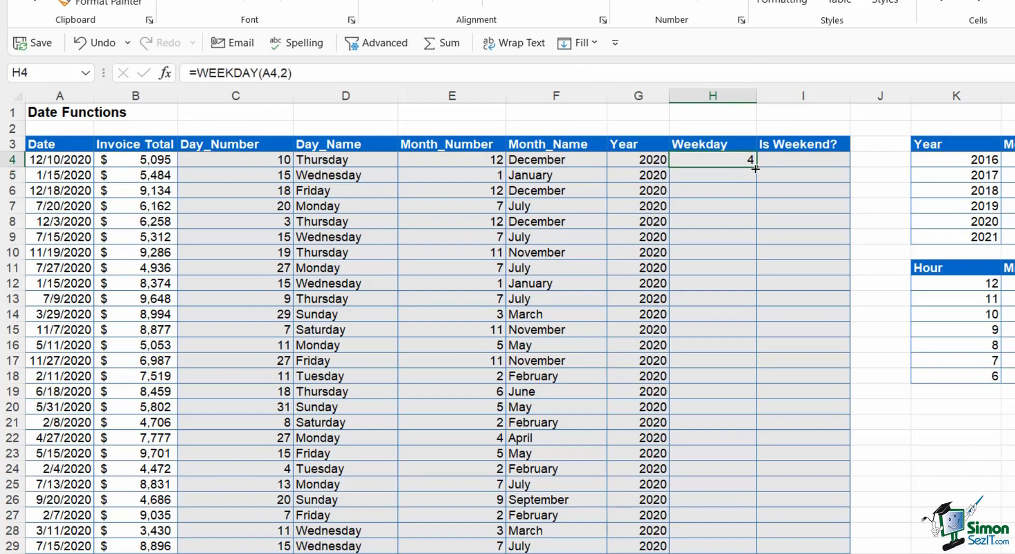
double_click(757, 168)
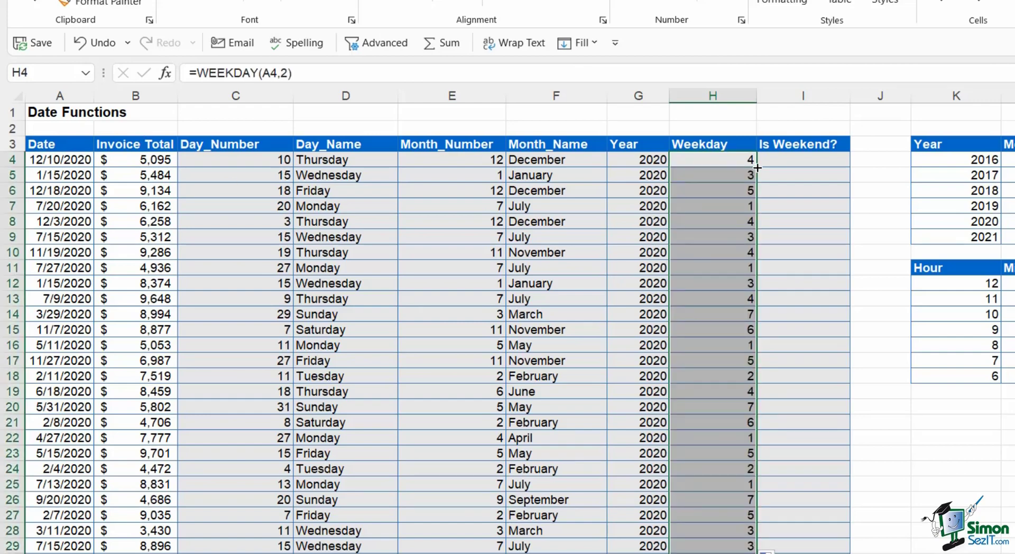
left_click(735, 161)
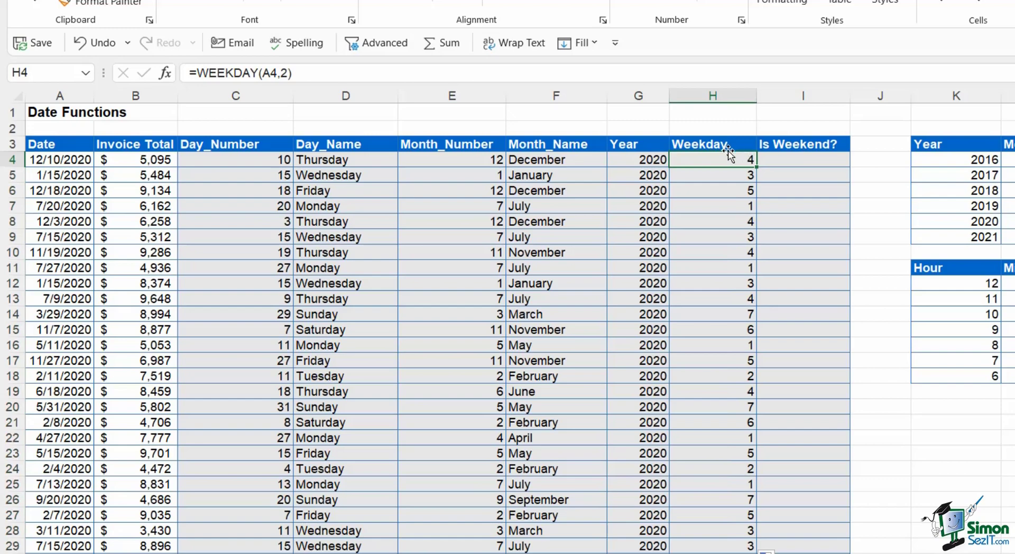
Enter =IF(H4>5,"Yes","No") in I4 and fill it down the Is Weekend? column.
left_click(360, 161)
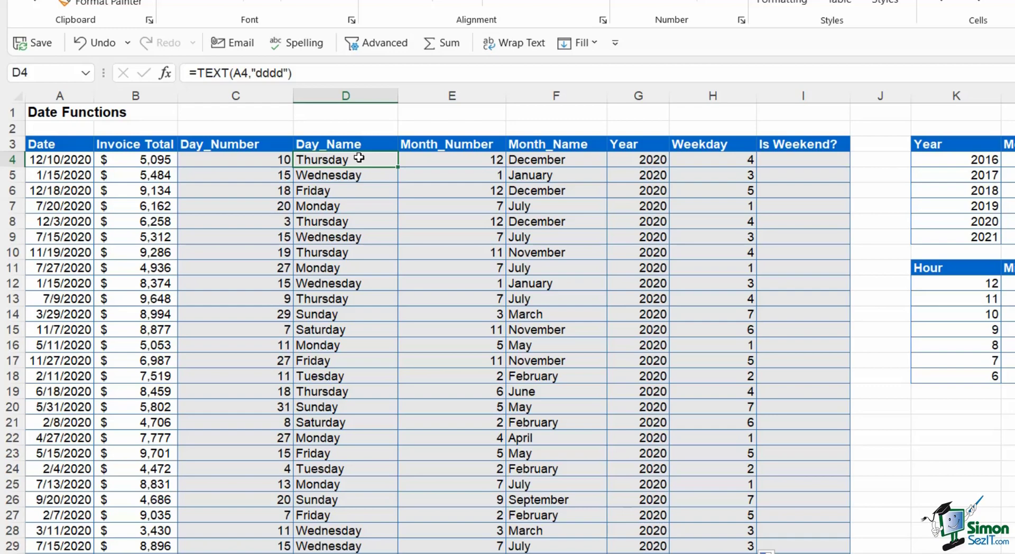
left_click(779, 162)
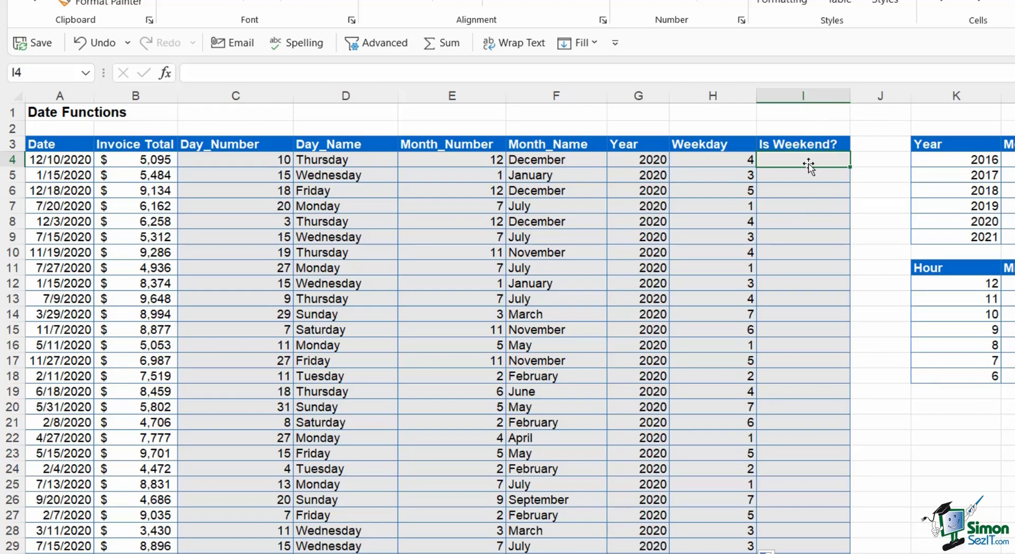
left_click(74, 161)
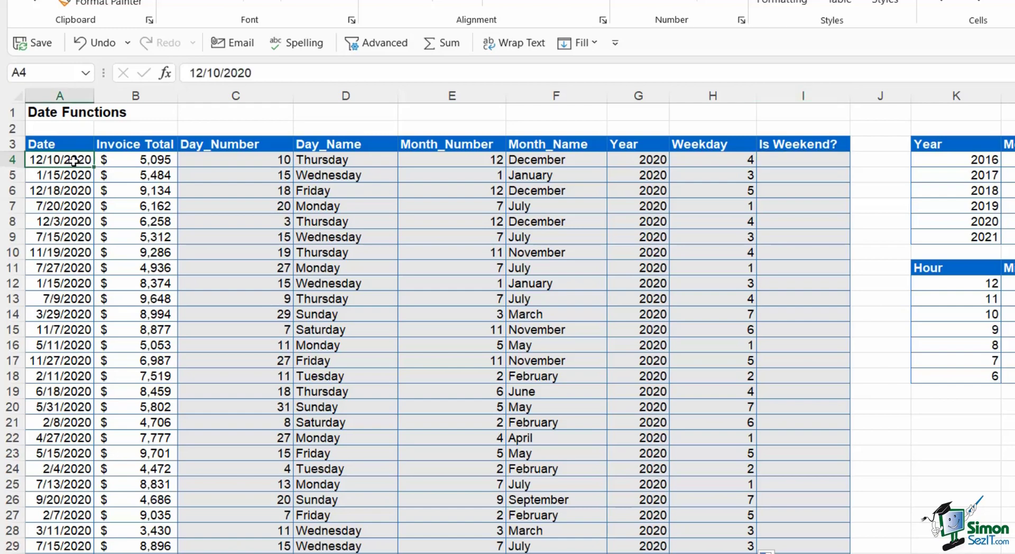
left_click(792, 161)
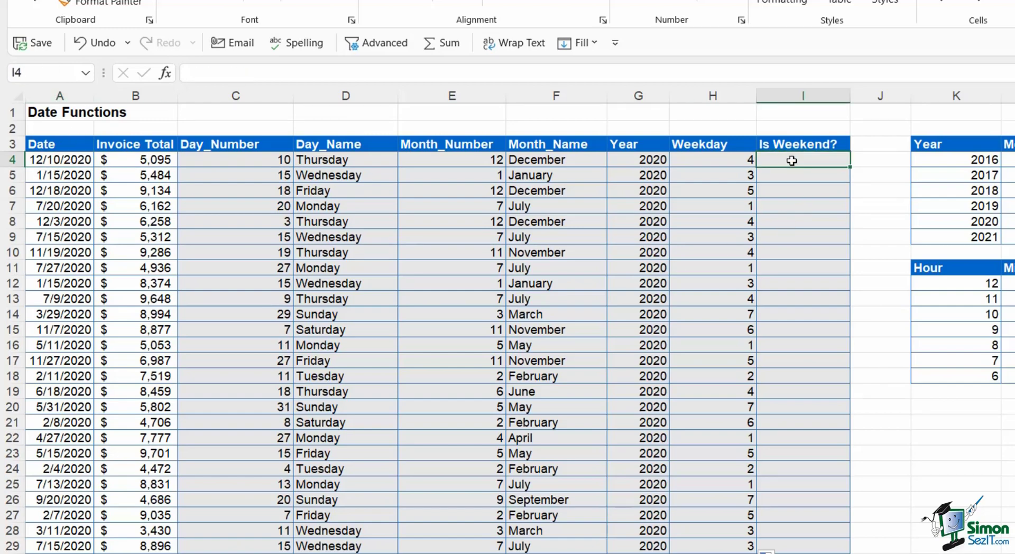
type("=IF(")
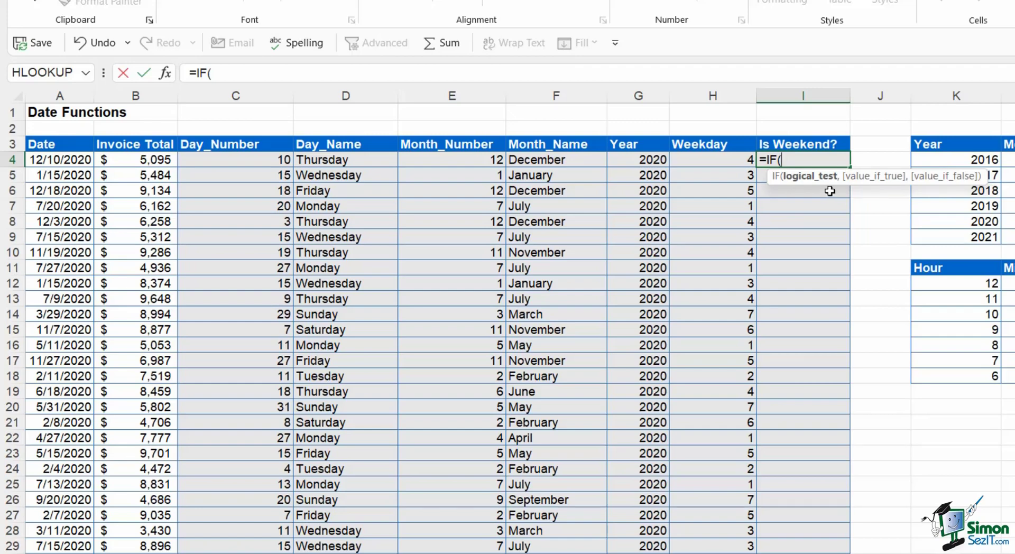
left_click(712, 160)
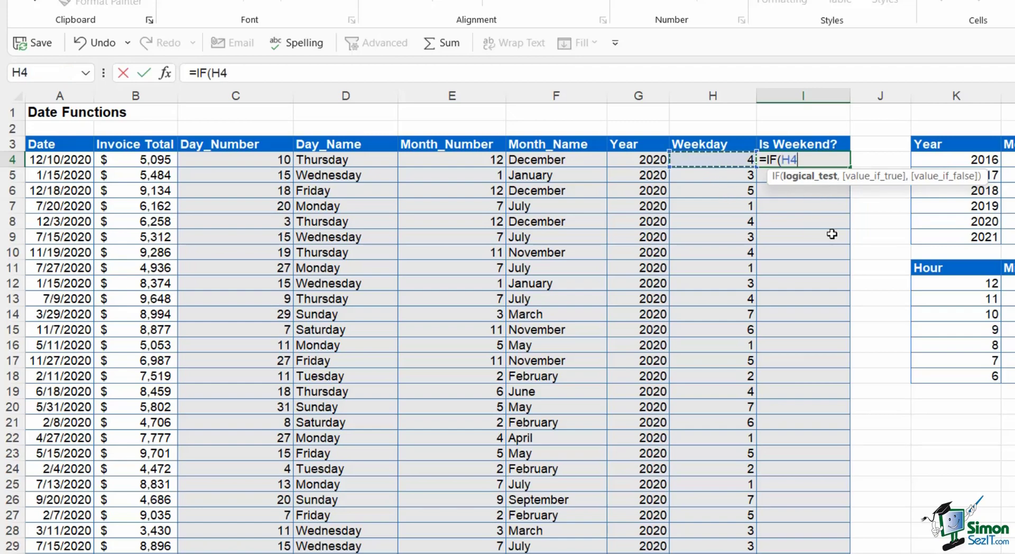
type(">5,")
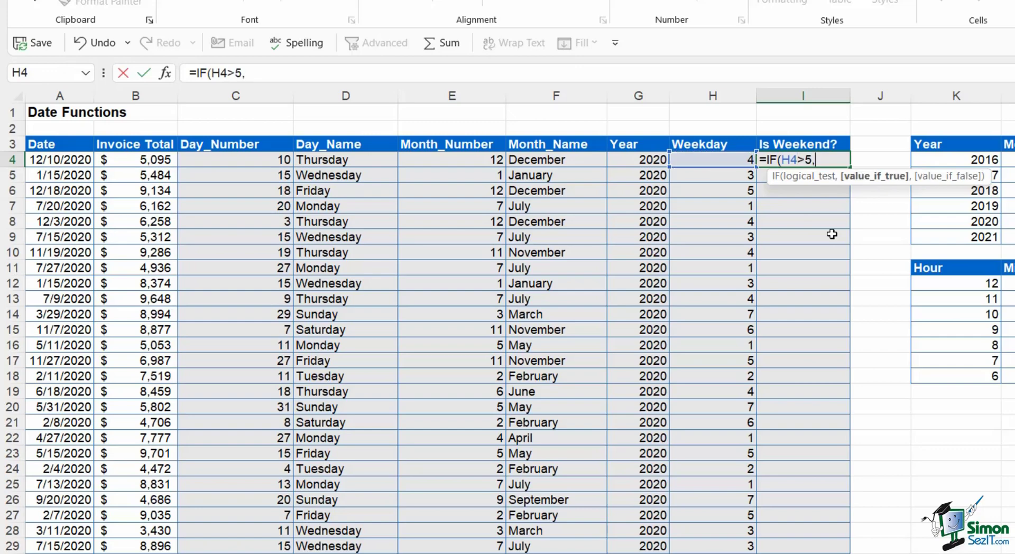
type("\"Yes\",")
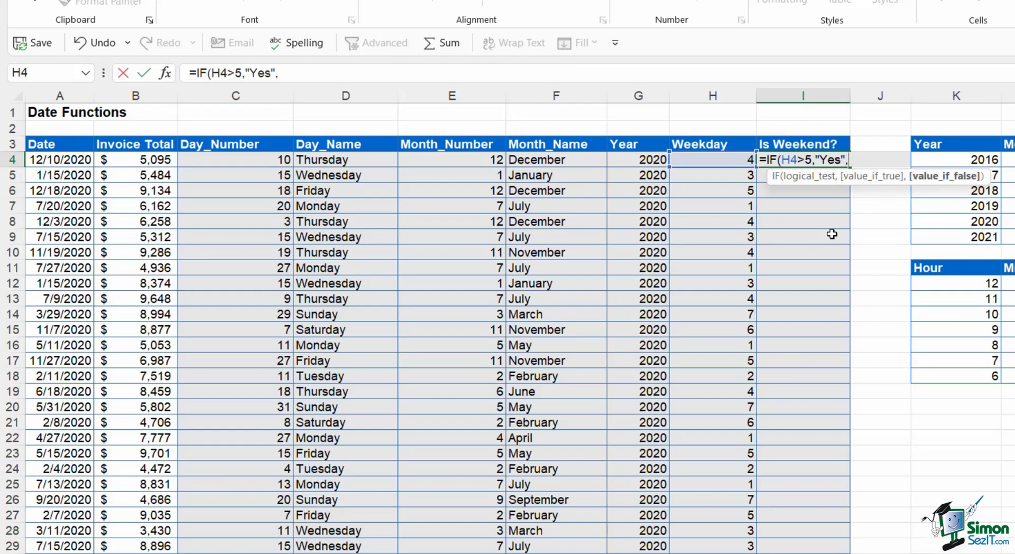
type("\"No\")")
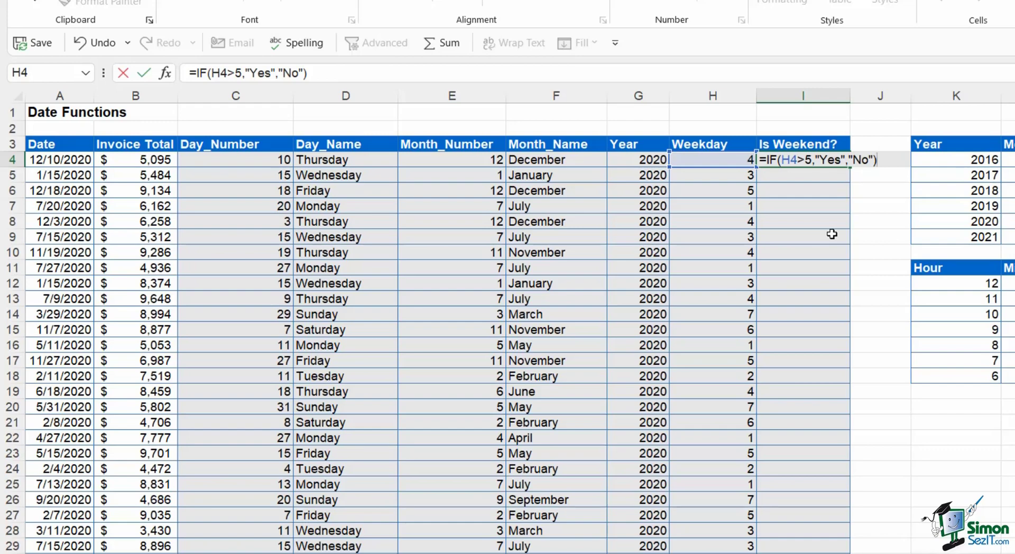
key("Return")
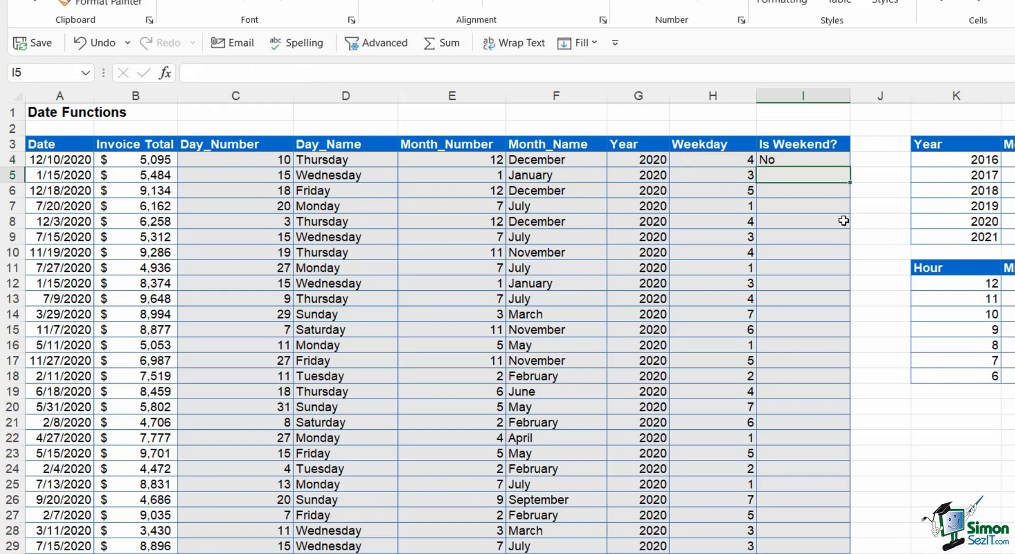
left_click(839, 162)
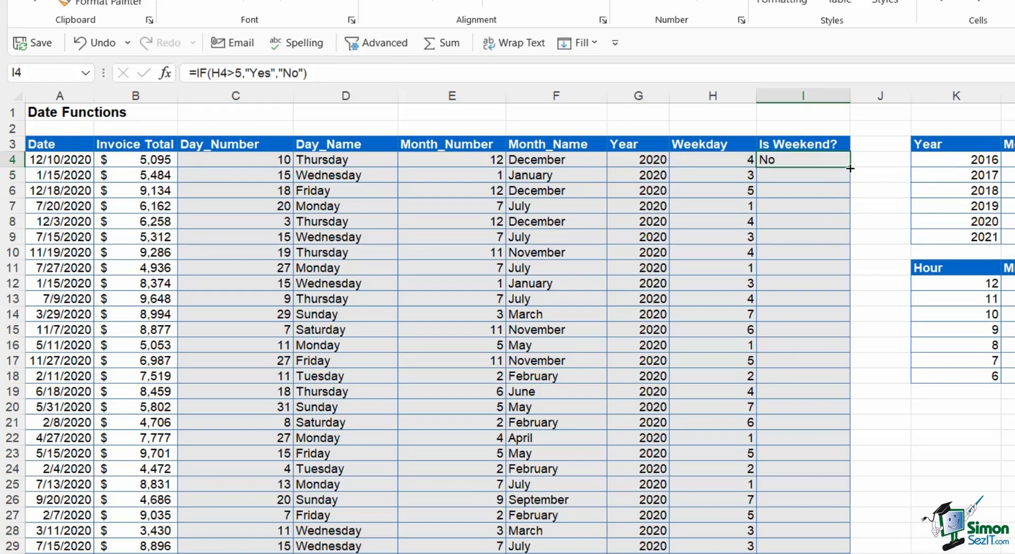
double_click(849, 167)
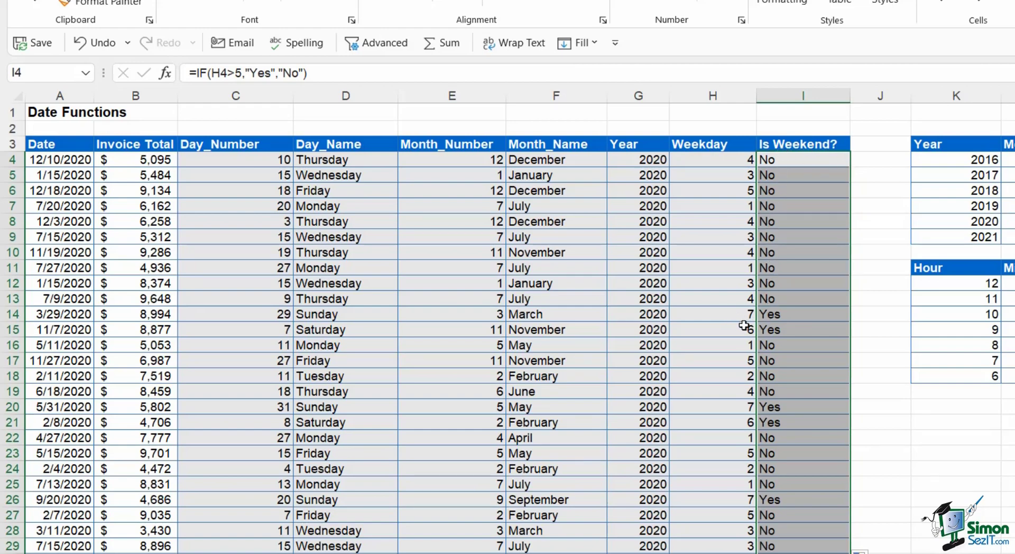
Verify the weekday values 7 and 6 in rows 14–15 against their weekend results.
left_click(729, 316)
left_click(728, 328)
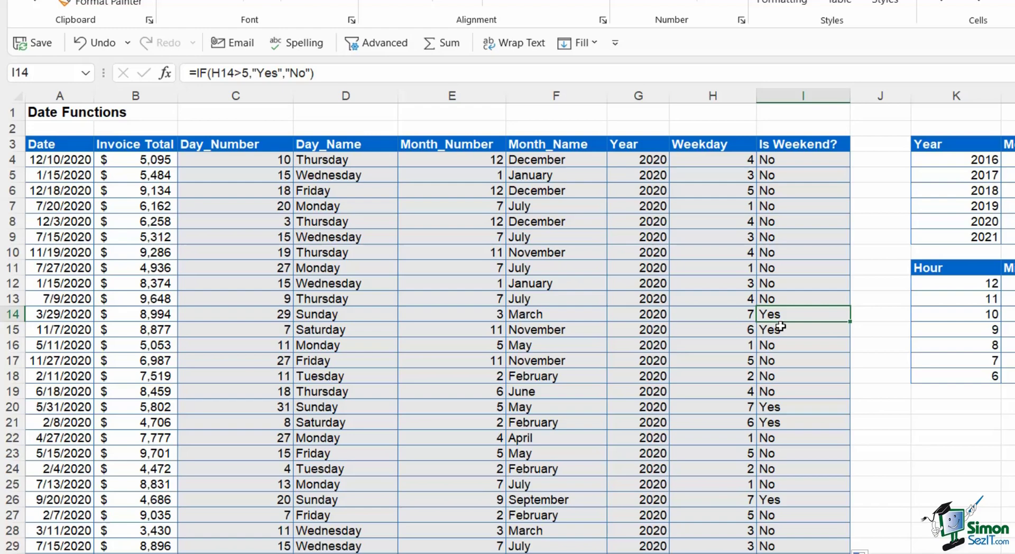
left_click(781, 328)
left_click_drag(735, 316, 732, 329)
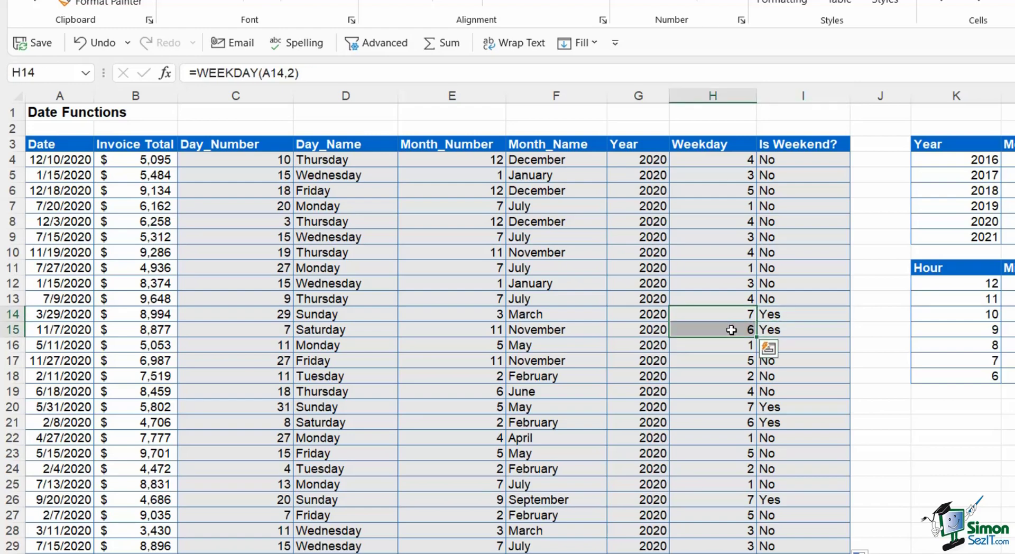
left_click(650, 176)
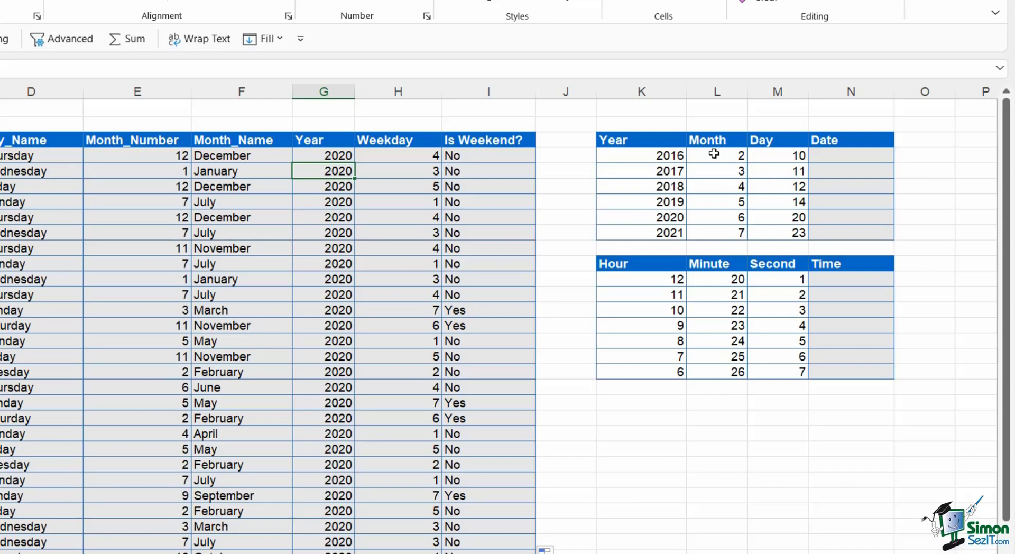
Enter =DATE(K4,L4,M4) in N4 and fill it down through N9.
left_click(644, 158)
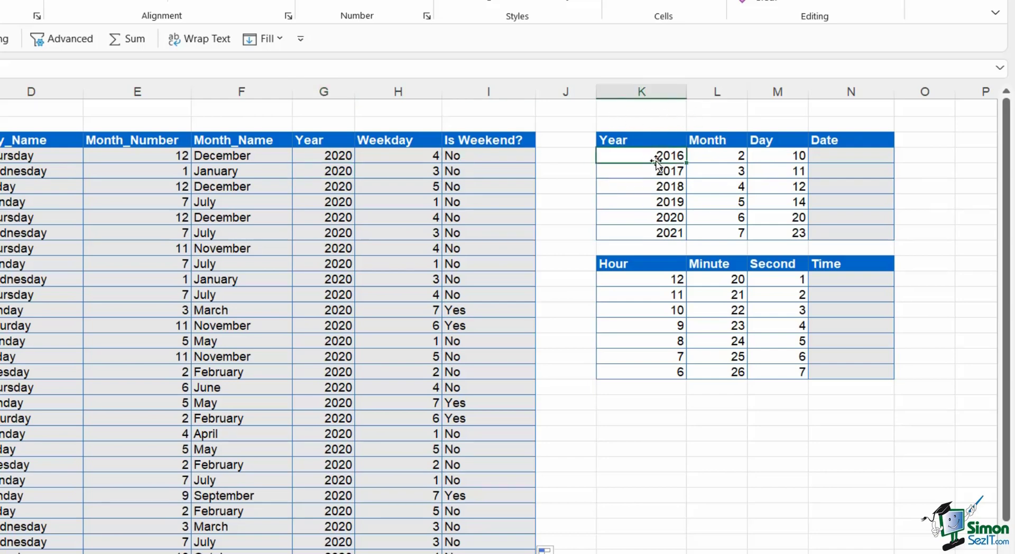
left_click(722, 156)
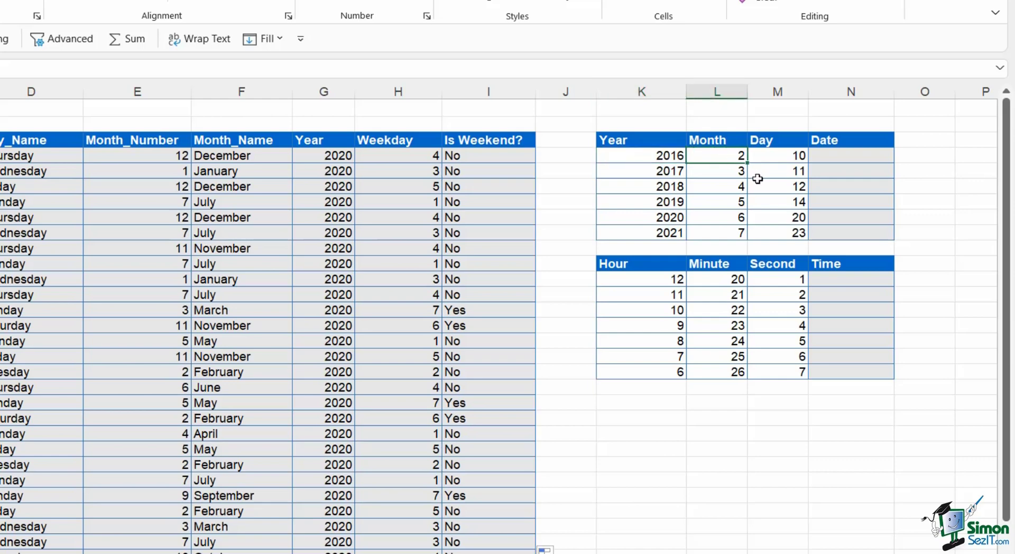
left_click(777, 157)
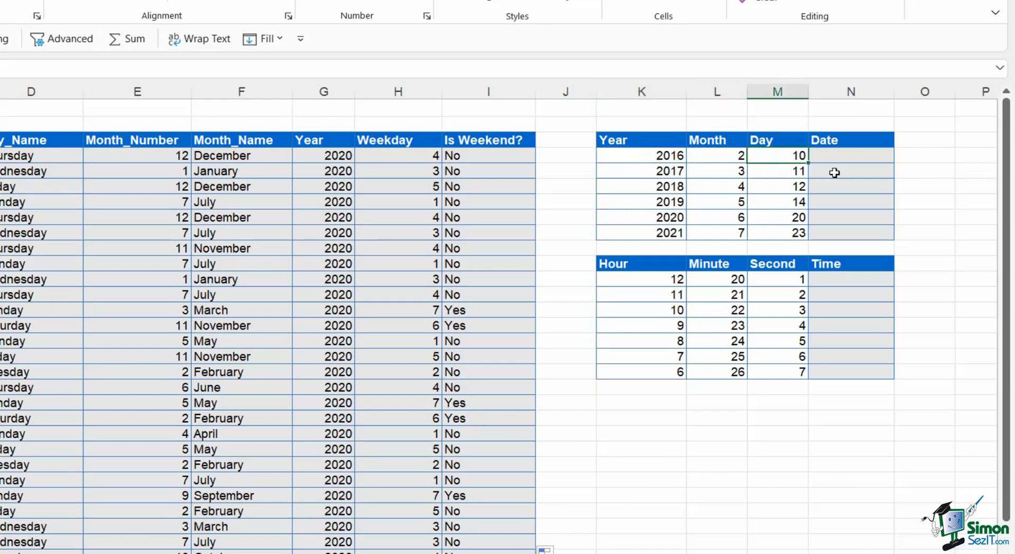
left_click(839, 156)
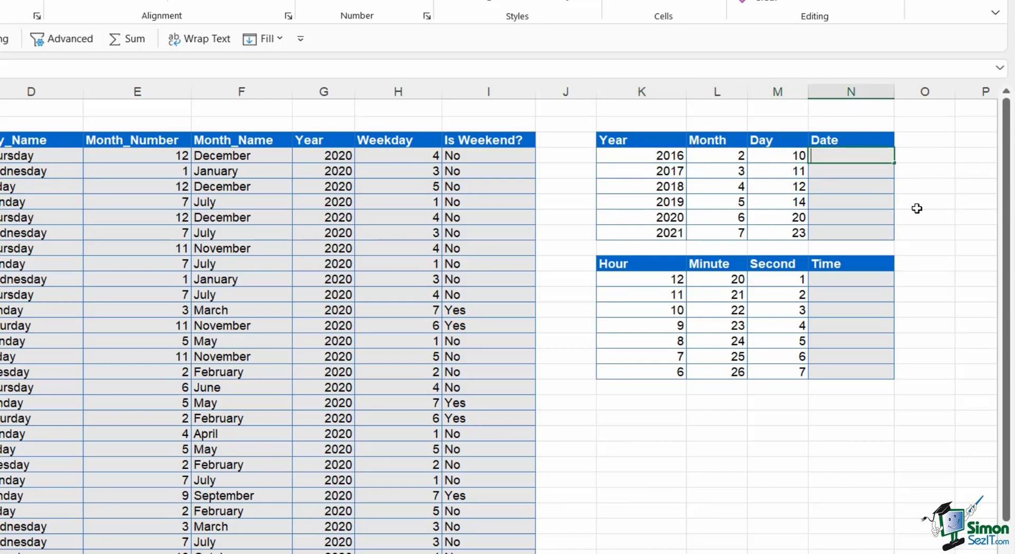
type("=date")
key("Tab")
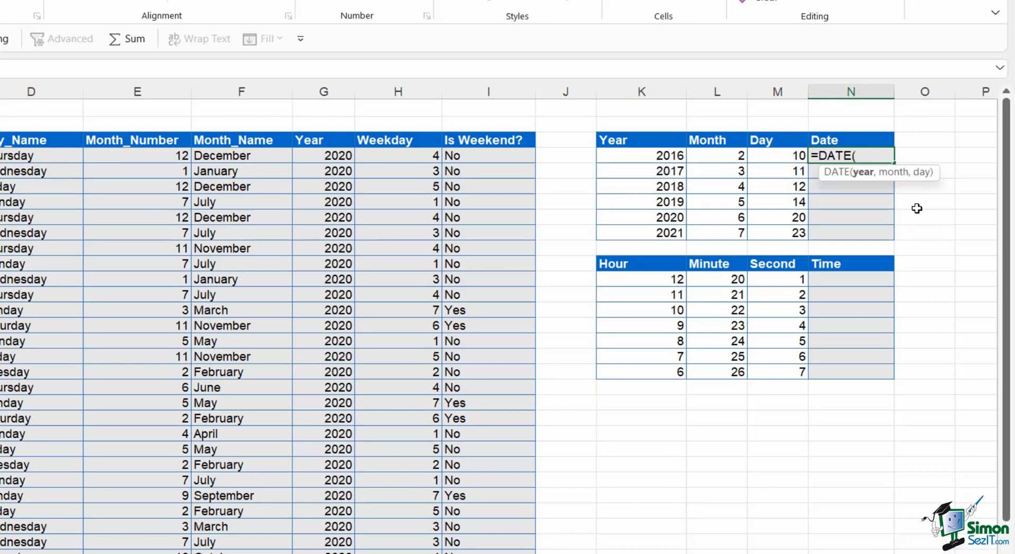
left_click(660, 156)
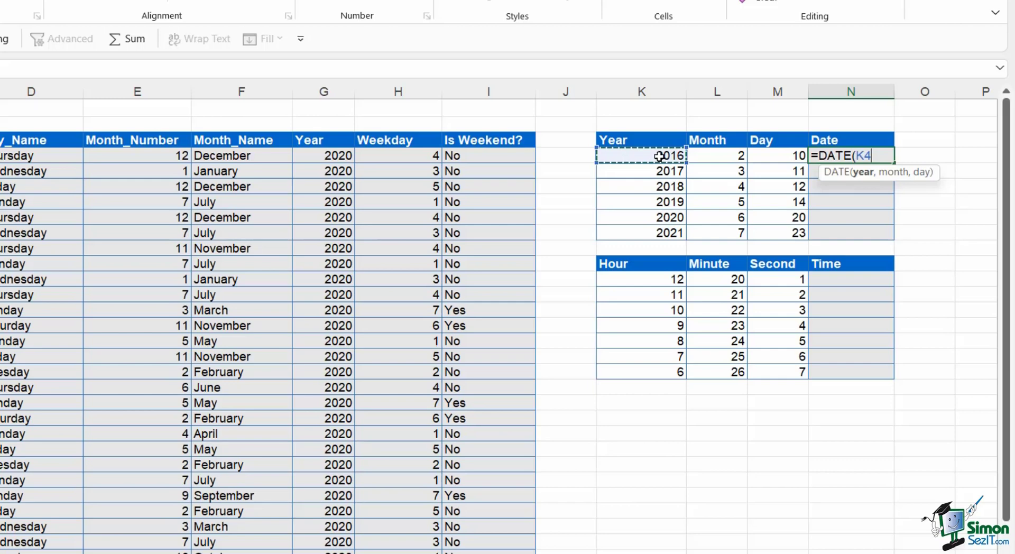
type(",")
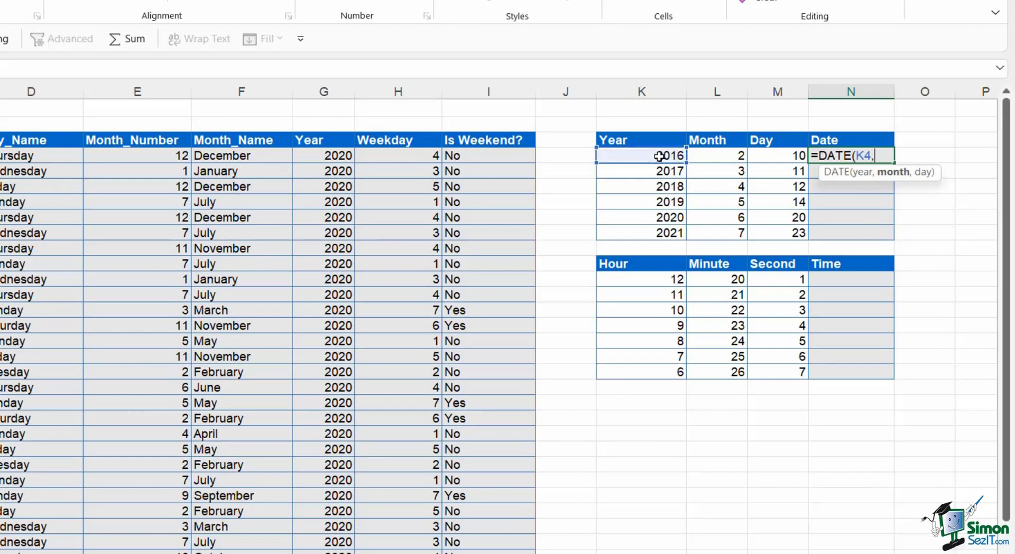
left_click(724, 156)
type(",")
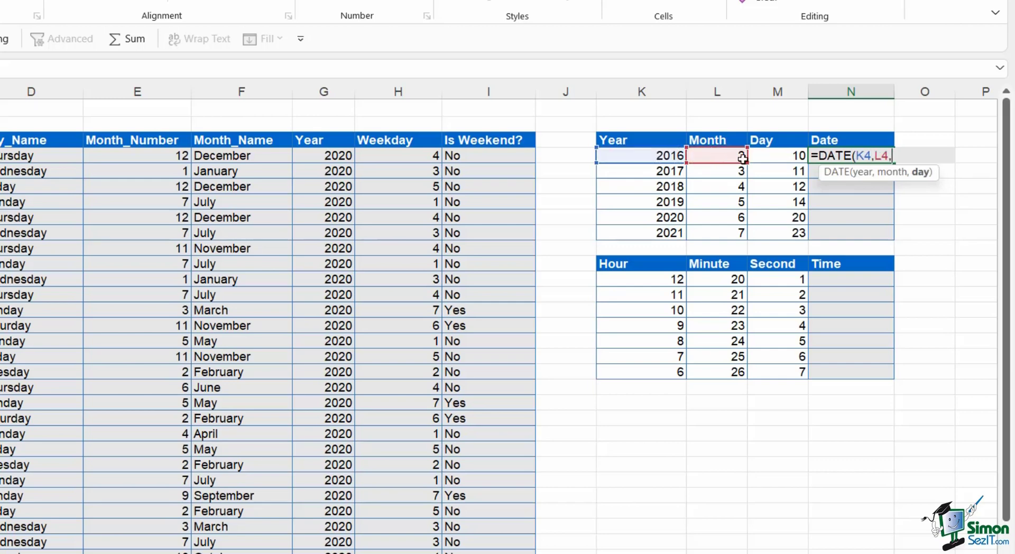
left_click(788, 158)
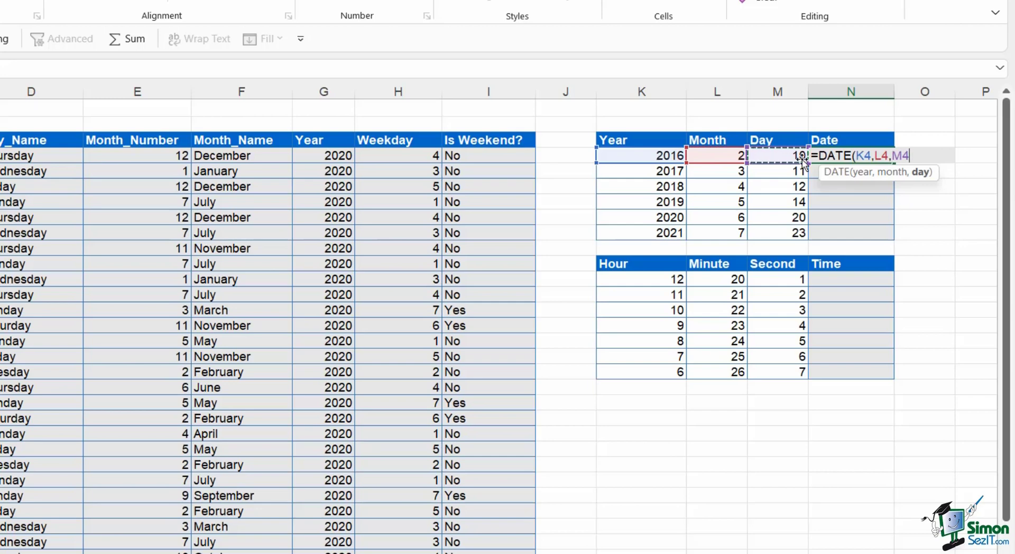
type(")")
key("ctrl+Return")
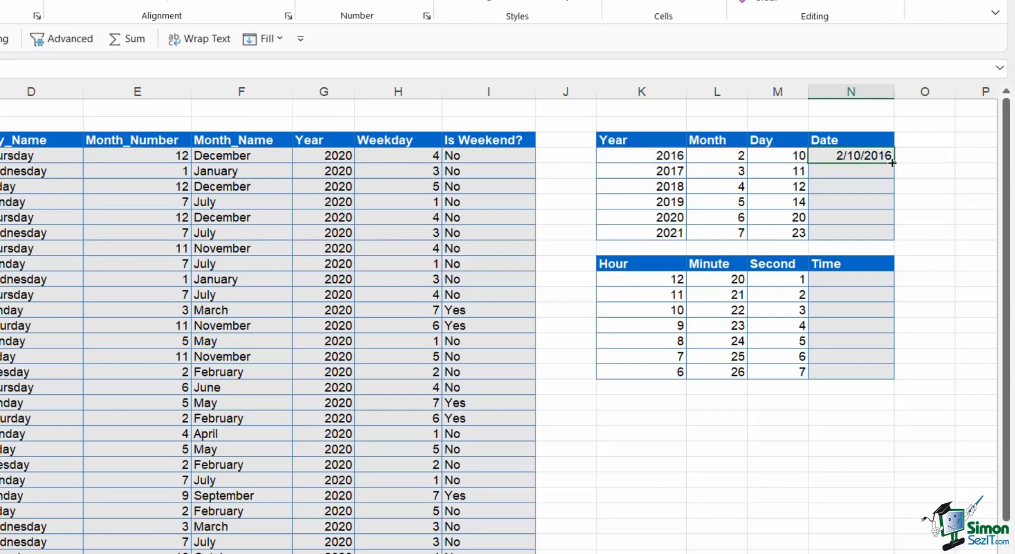
double_click(894, 163)
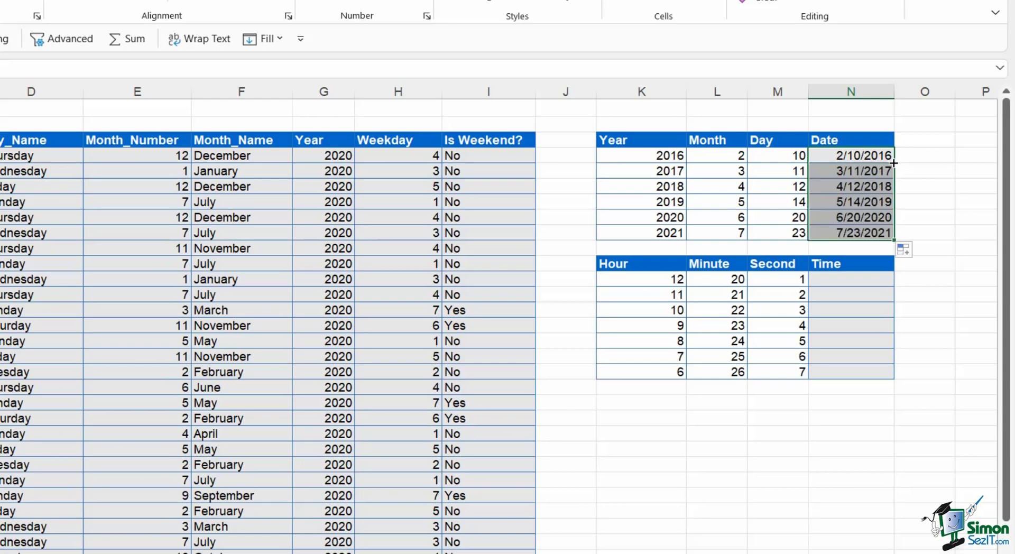
Enter =TIME(K12,L12,M12) in the first Time cell and fill it down to N18.
left_click(925, 221)
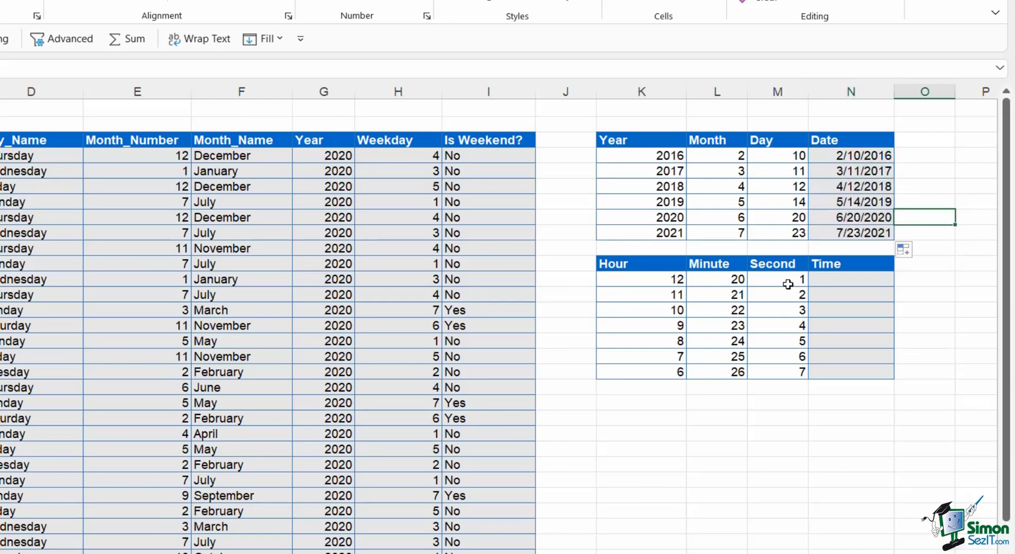
left_click(840, 282)
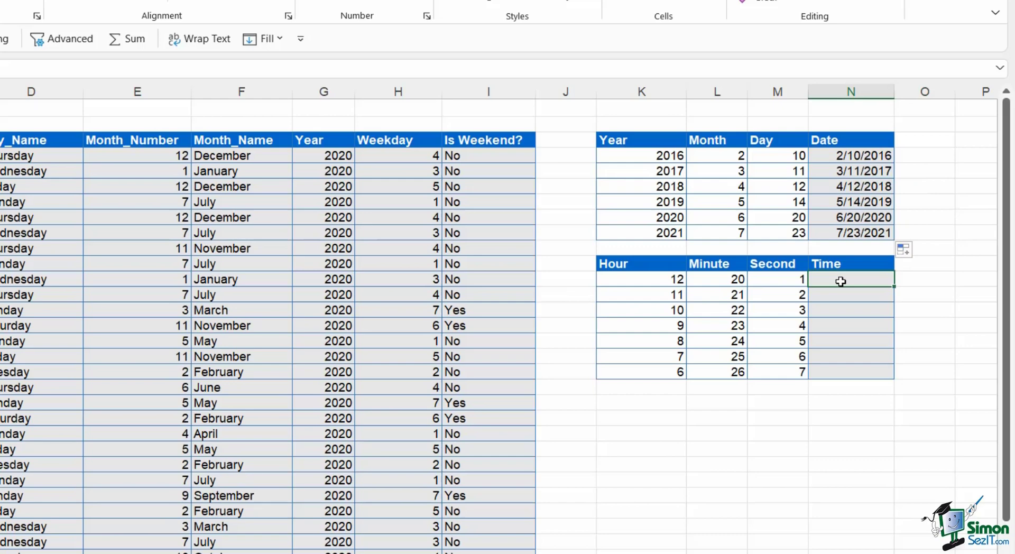
type("=tim")
key("Tab")
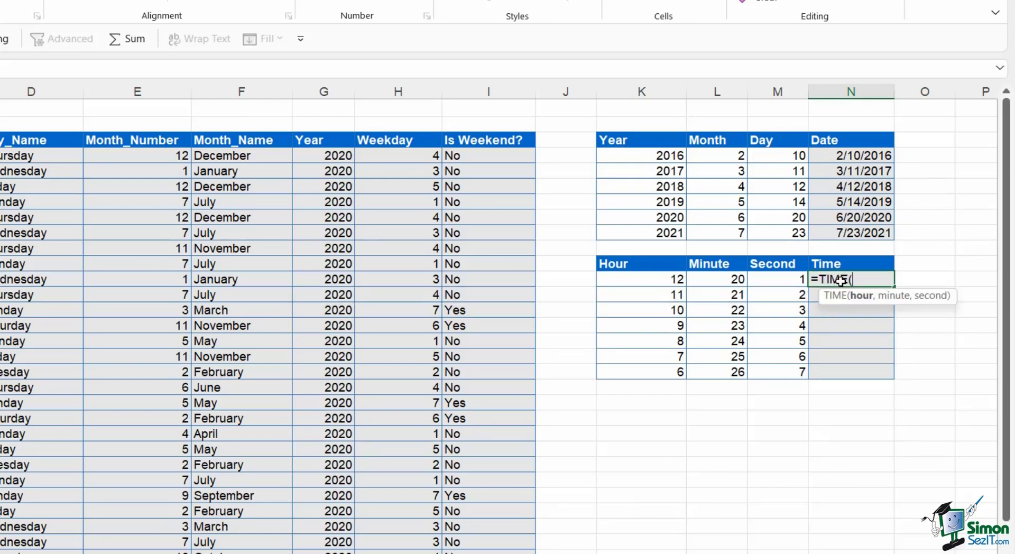
left_click(662, 283)
type(",")
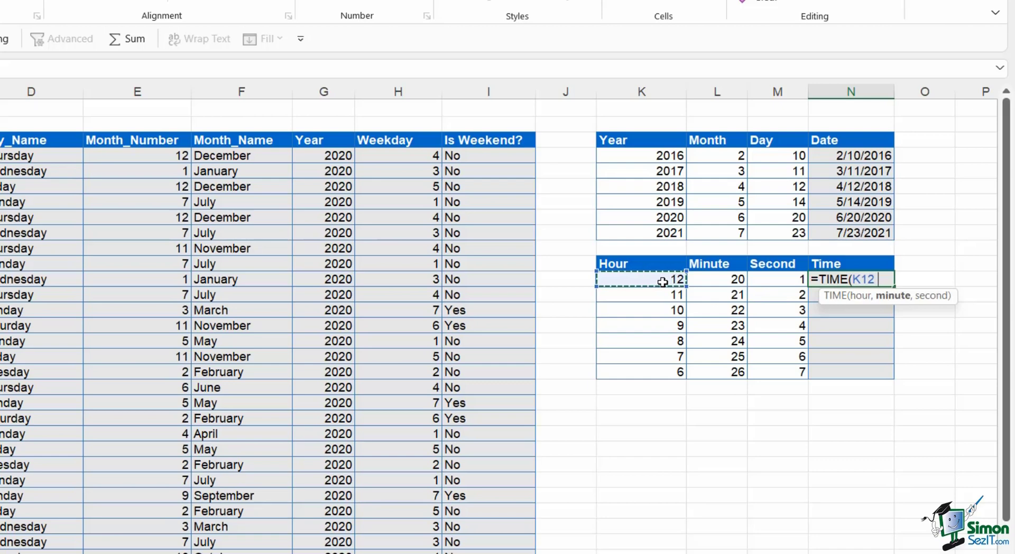
left_click(729, 282)
type(",")
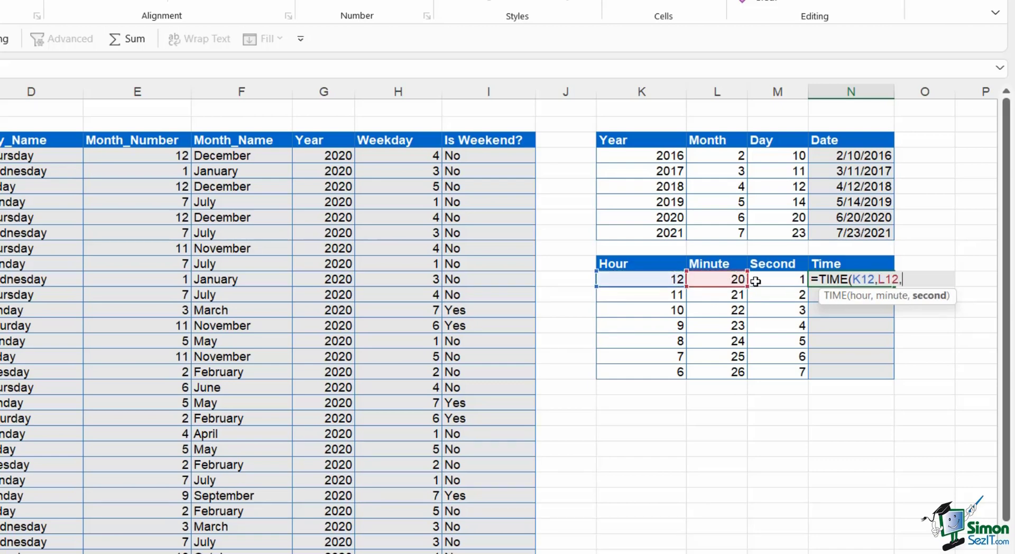
left_click(768, 282)
type(")")
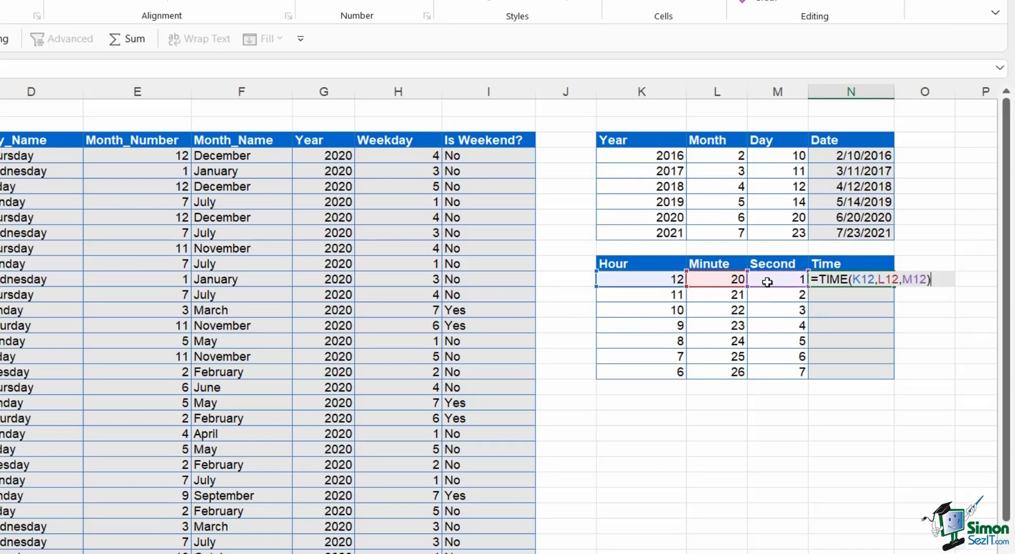
key("Return")
key("Up")
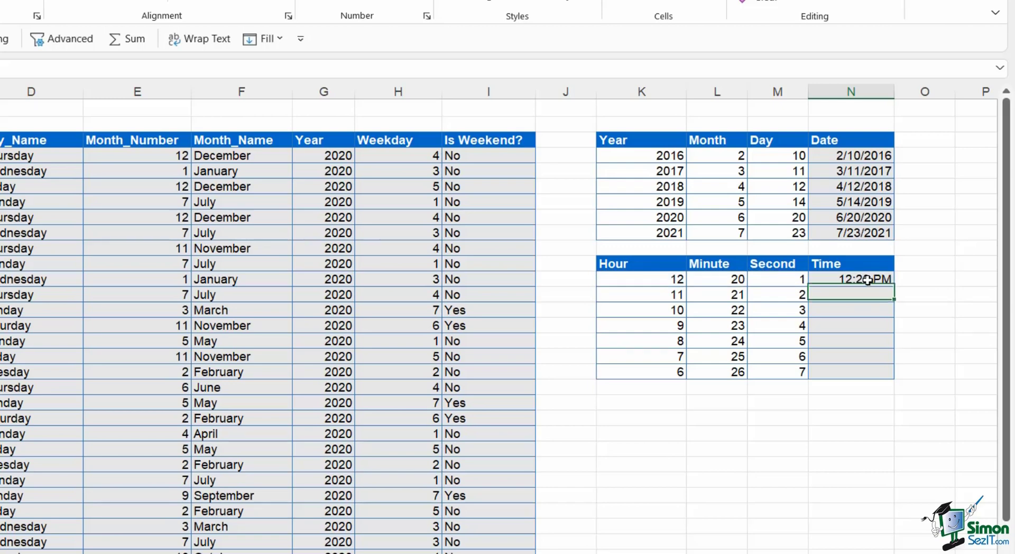
double_click(895, 286)
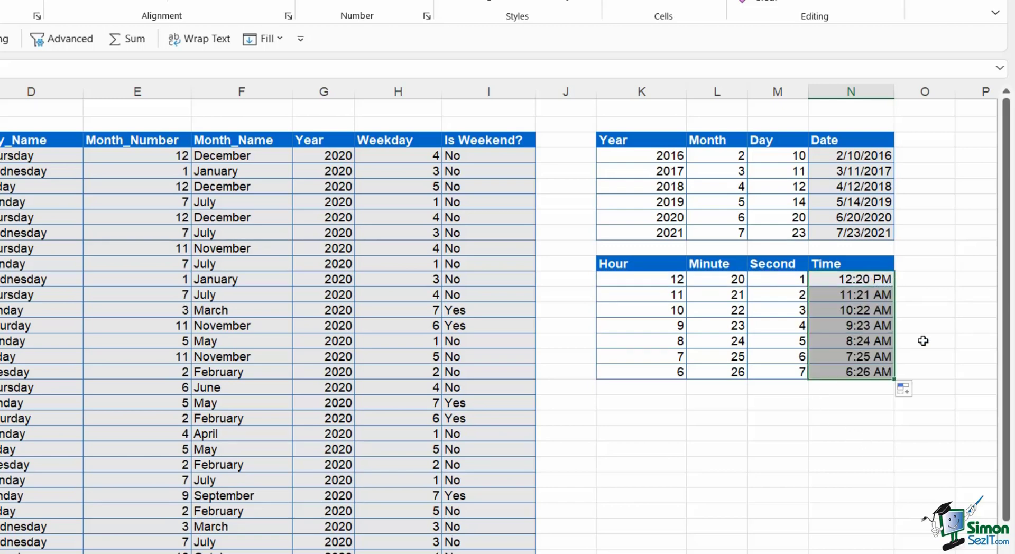
left_click(964, 308)
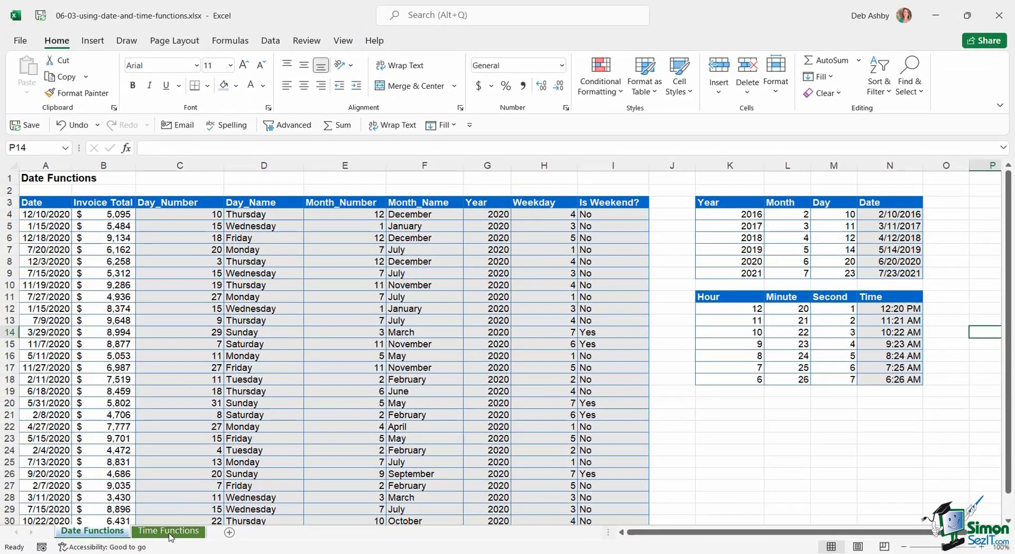
Switch to the Time Functions sheet and select the times listed in column A.
left_click(170, 531)
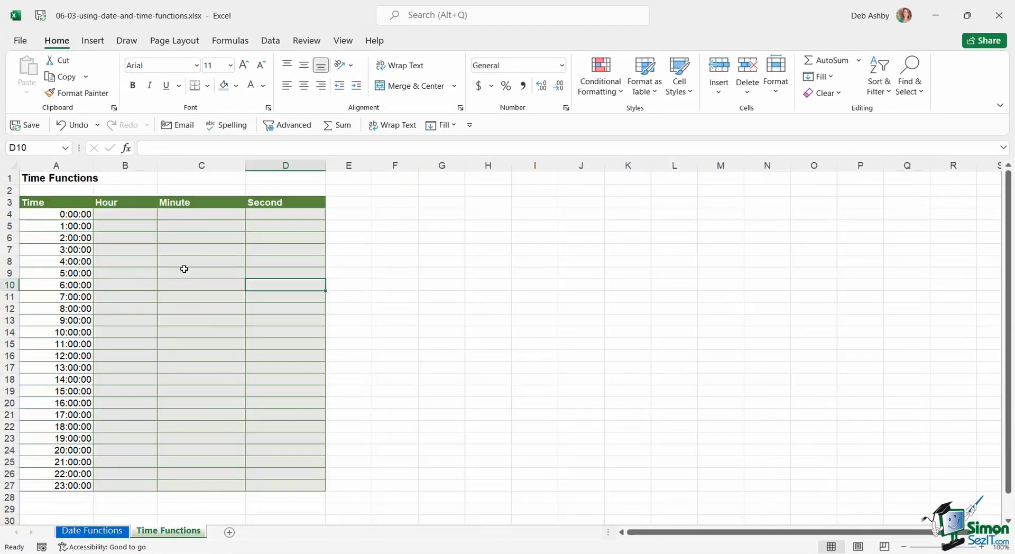
left_click(183, 250)
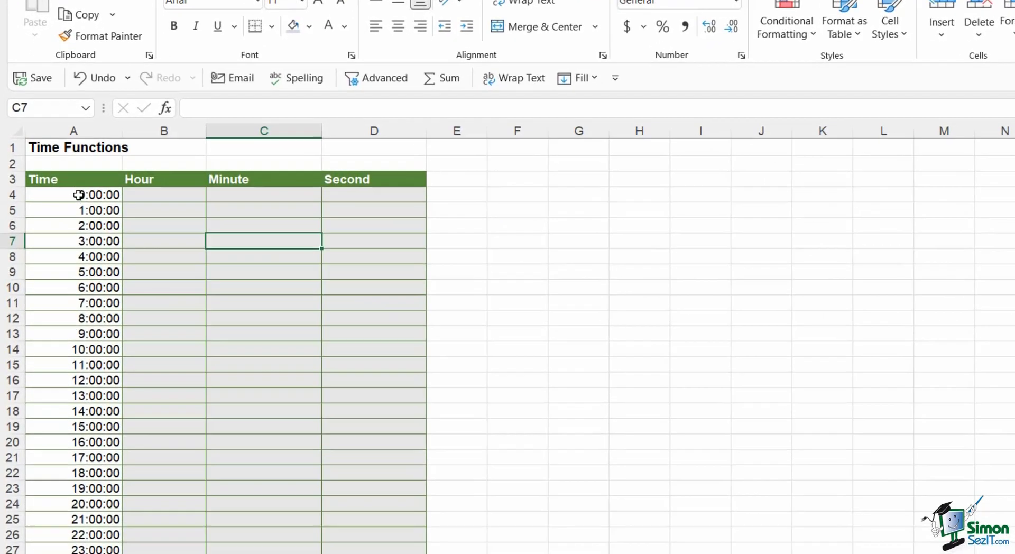
left_click_drag(60, 215, 73, 389)
left_click_drag(97, 421, 79, 535)
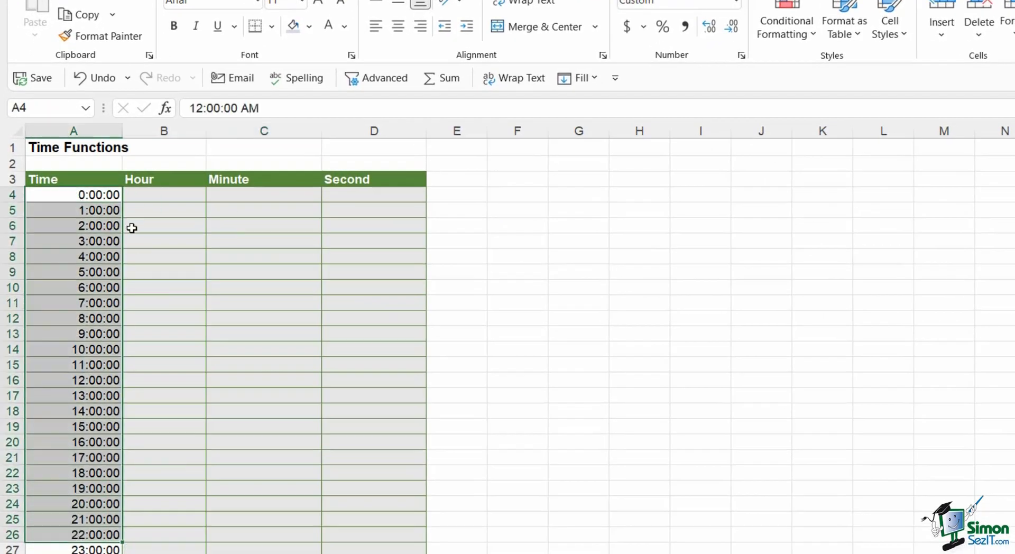
Enter =HOUR(A4) in B4 and fill it down to row 27, giving hours 0 through 23.
left_click(147, 197)
type("=hour")
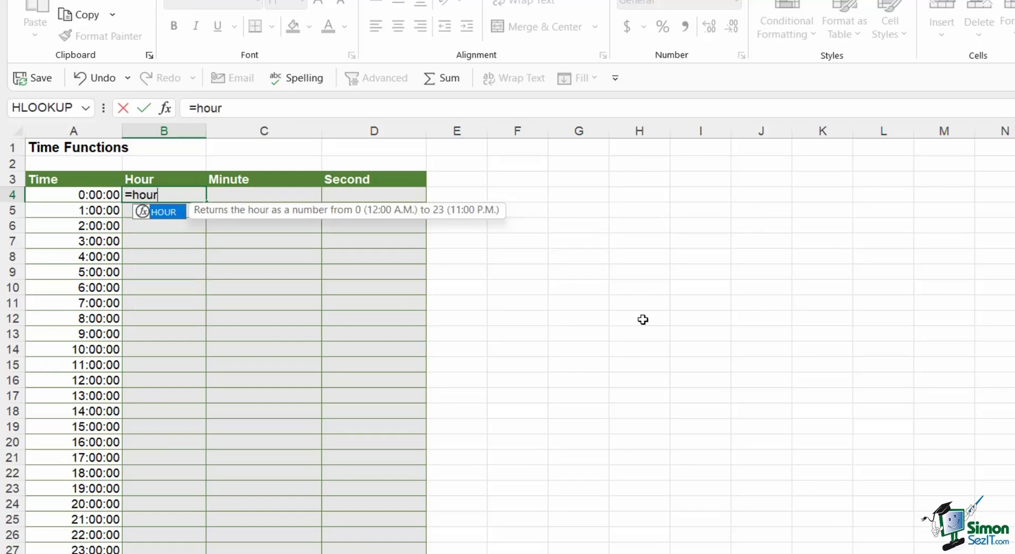
key("Tab")
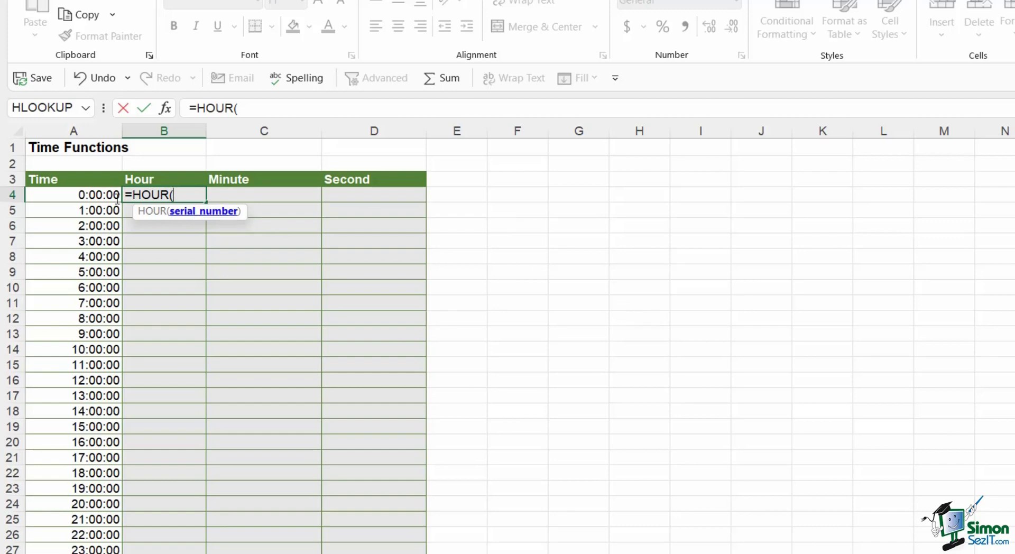
left_click(88, 195)
type(")")
key("Return")
key("Up")
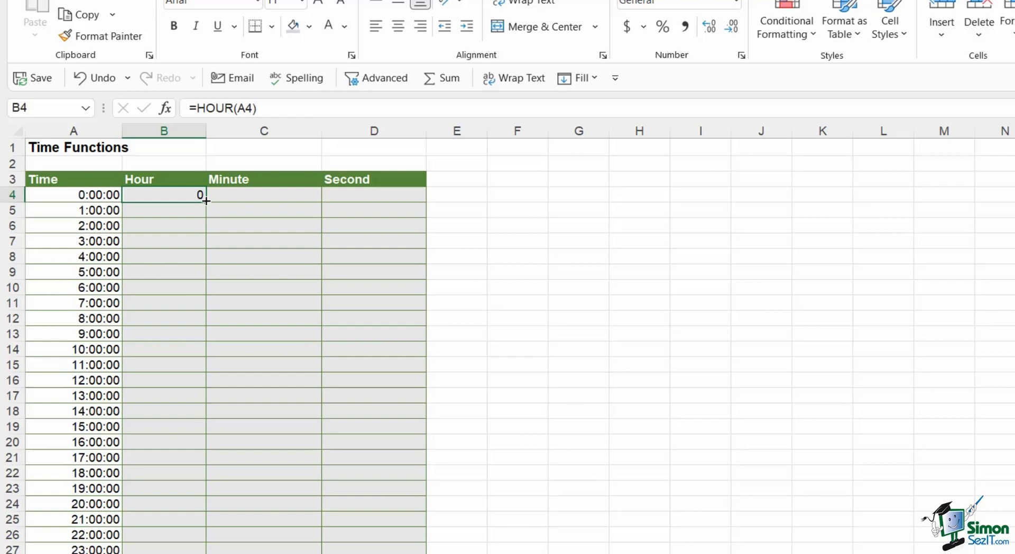
double_click(206, 201)
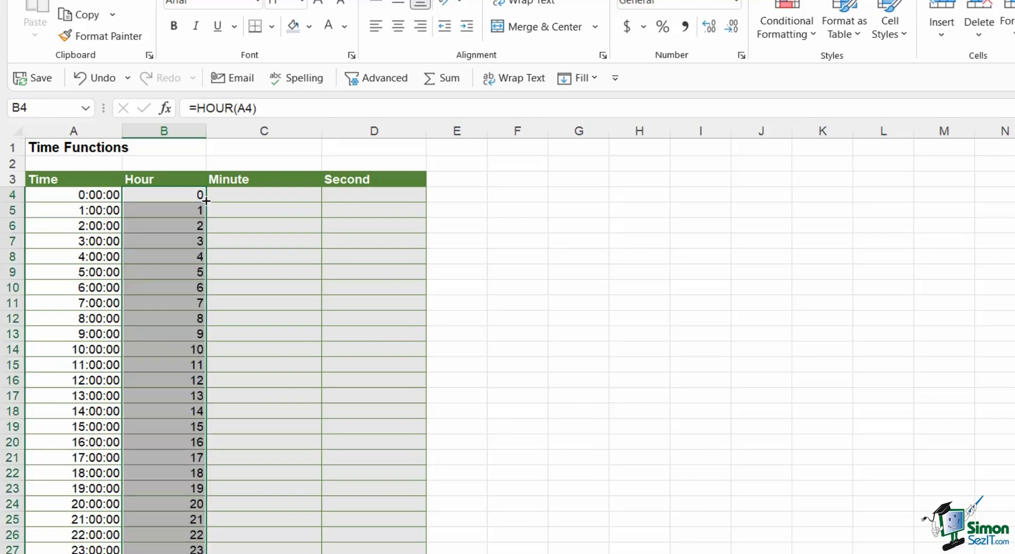
Enter =MINUTE(A4) in C4 and fill it down column C, showing 0 on every row.
left_click(247, 199)
type("=mi")
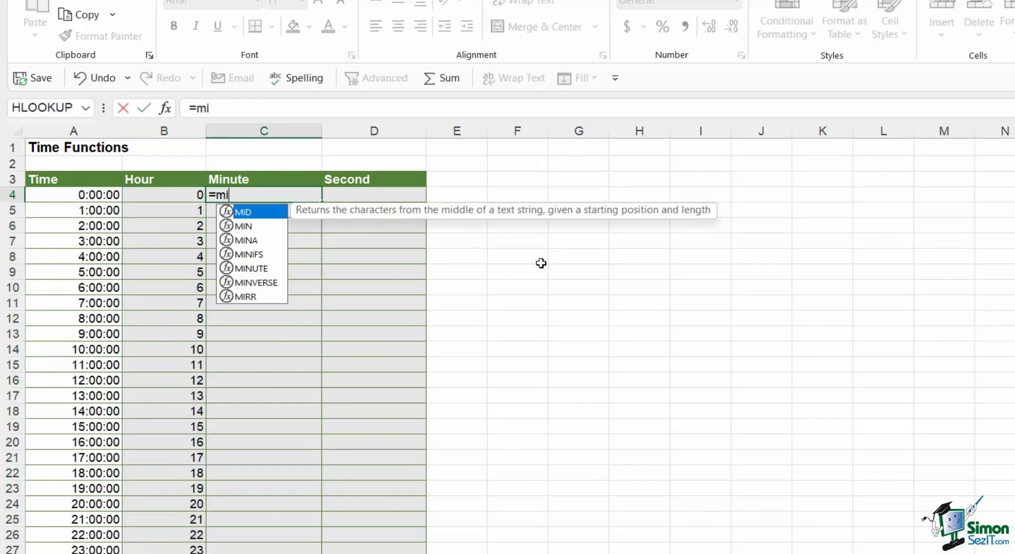
type("nute")
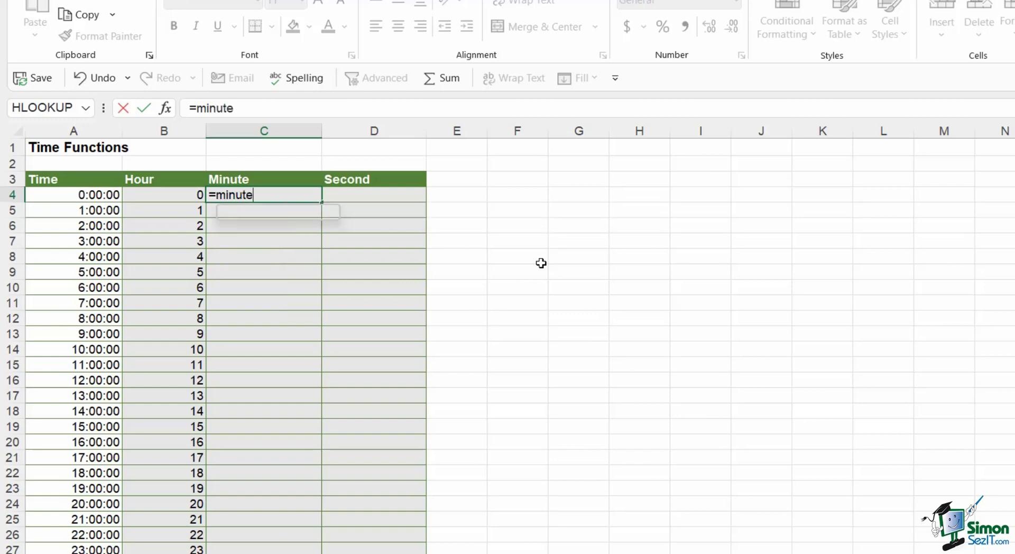
key("Tab")
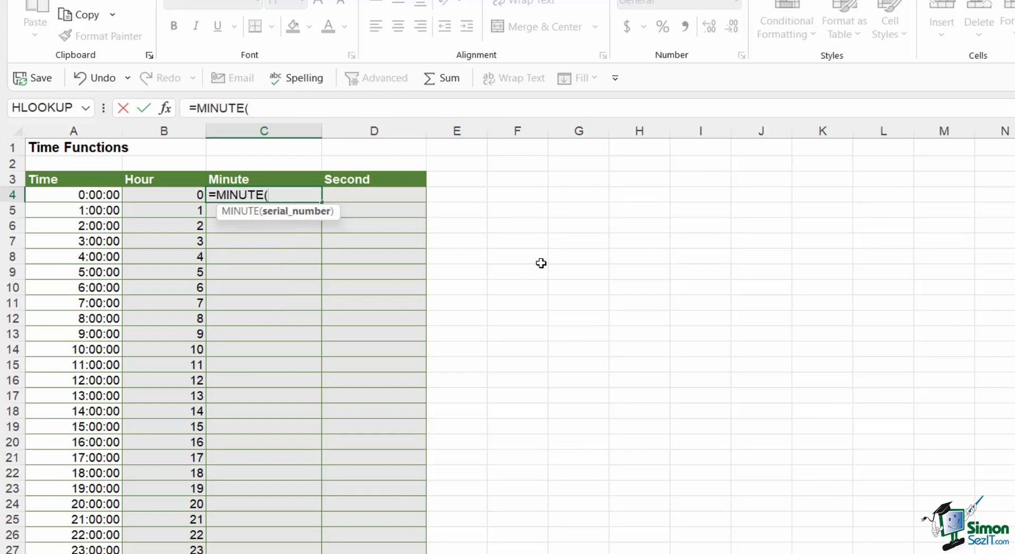
left_click(111, 196)
type(")")
key("Return")
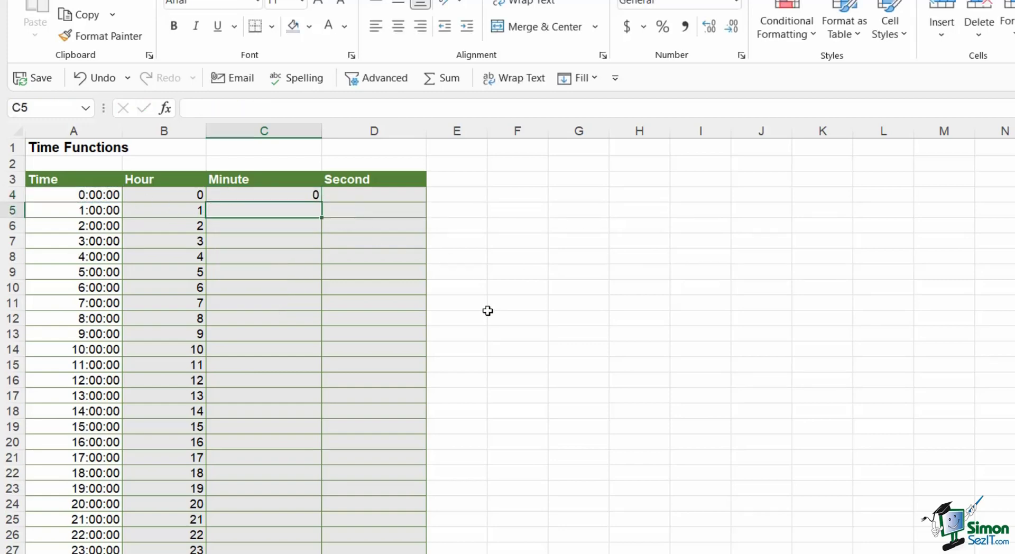
left_click(304, 196)
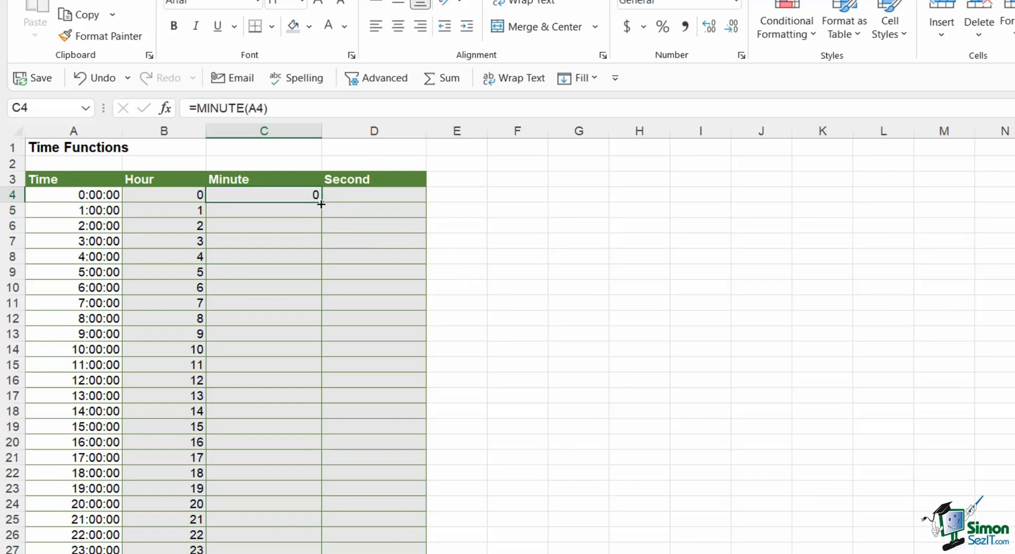
double_click(321, 204)
left_click(351, 198)
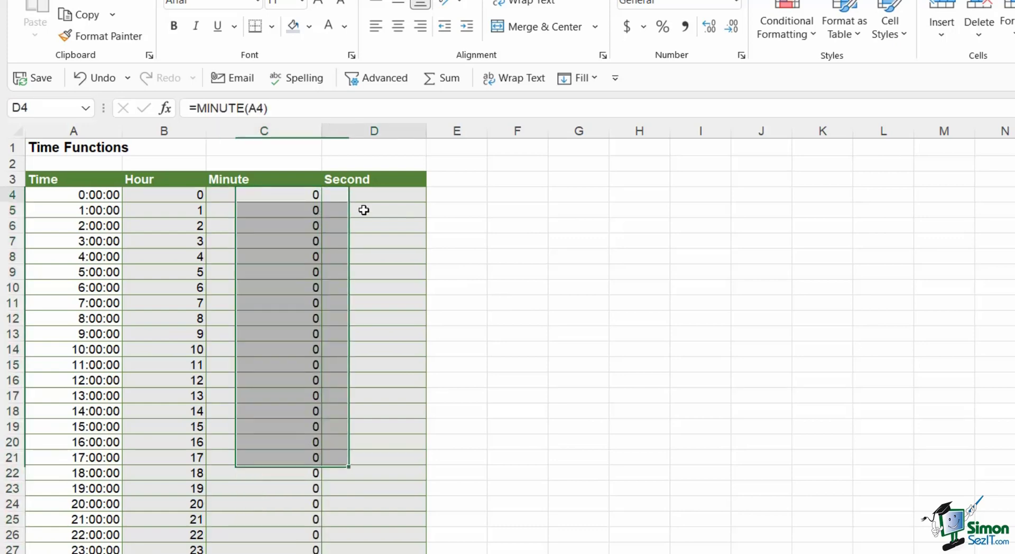
Enter =SECOND(A4) in D4, fill it down column D, then select hour results B4:B27.
type("=")
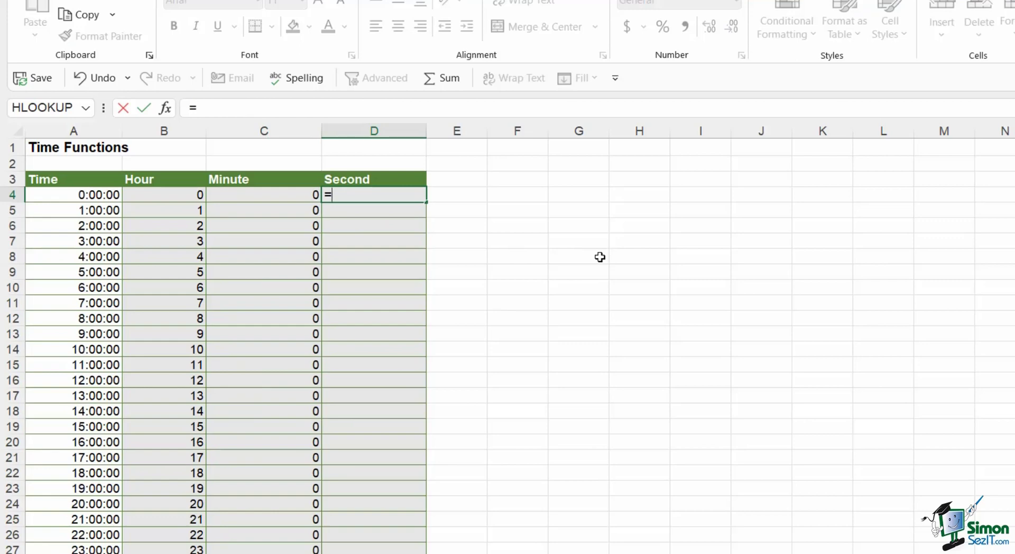
type("sec")
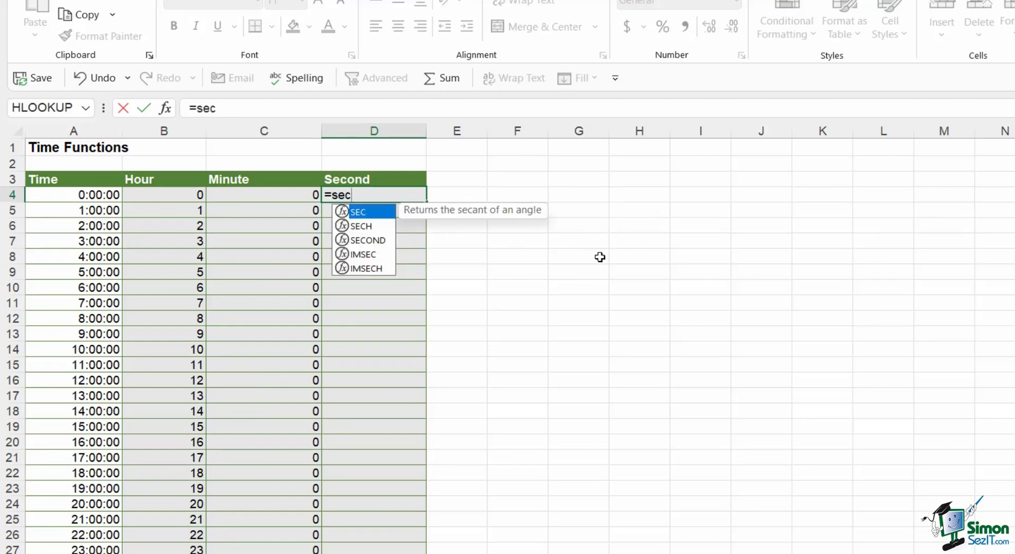
type("on")
key("Tab")
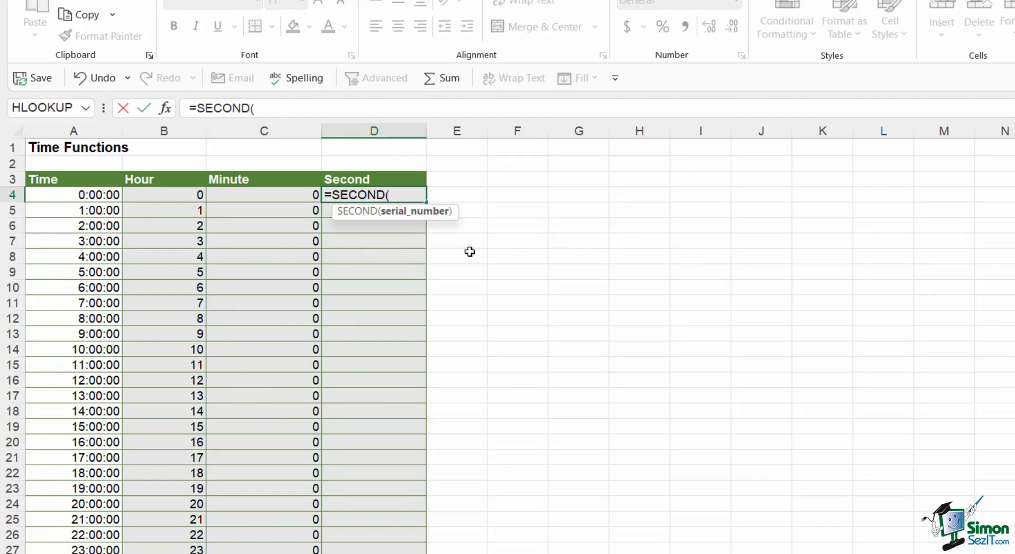
left_click(99, 196)
type(")")
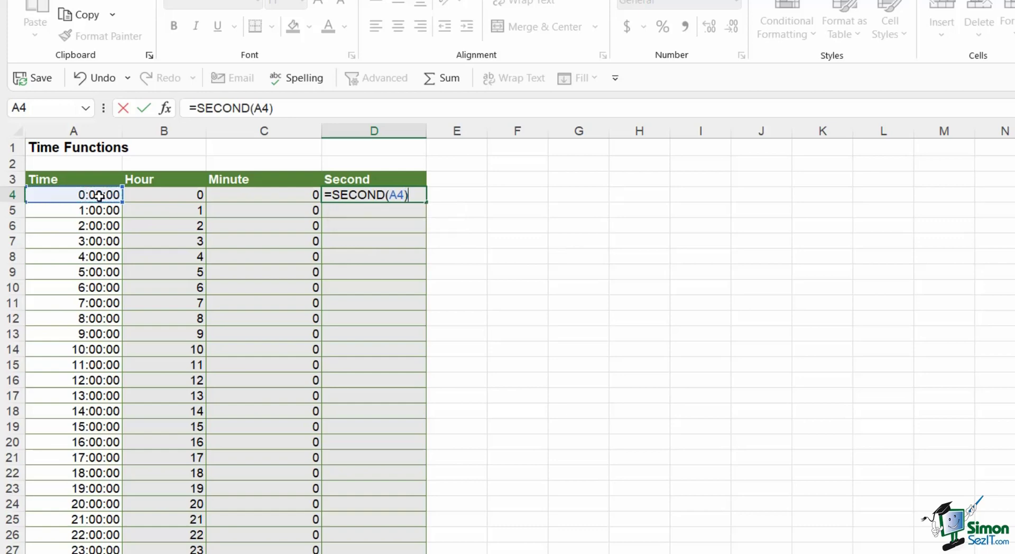
key("Return")
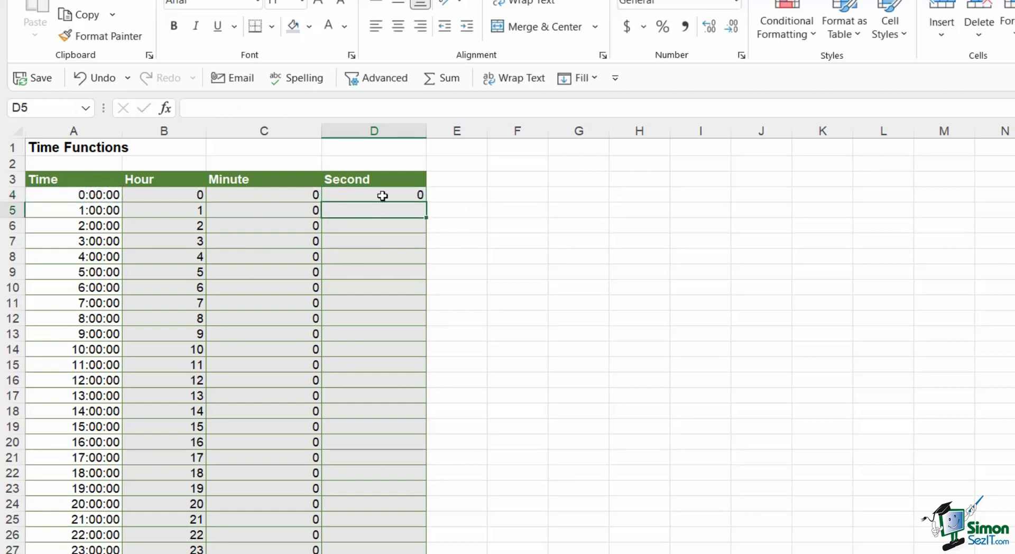
left_click(407, 199)
double_click(426, 202)
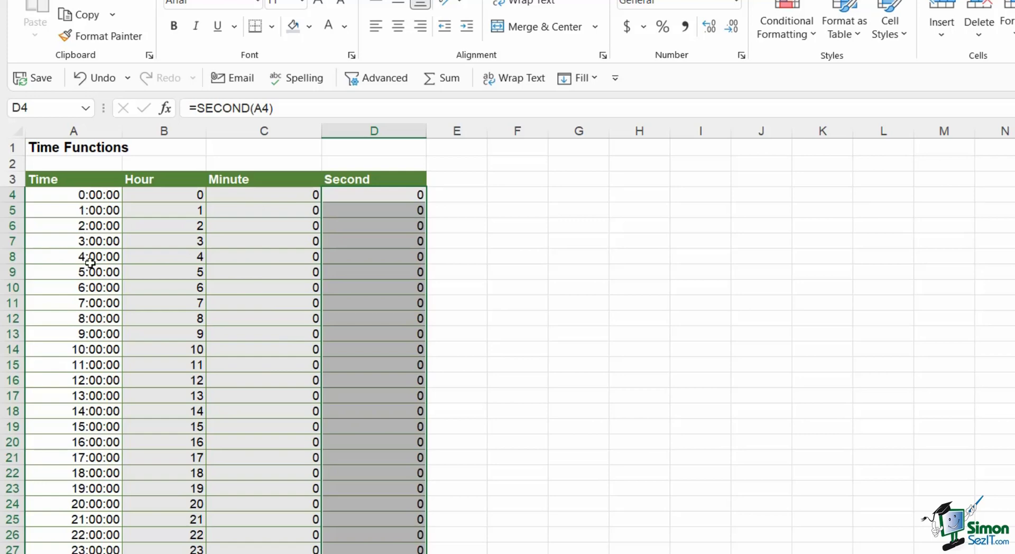
left_click_drag(180, 199, 177, 549)
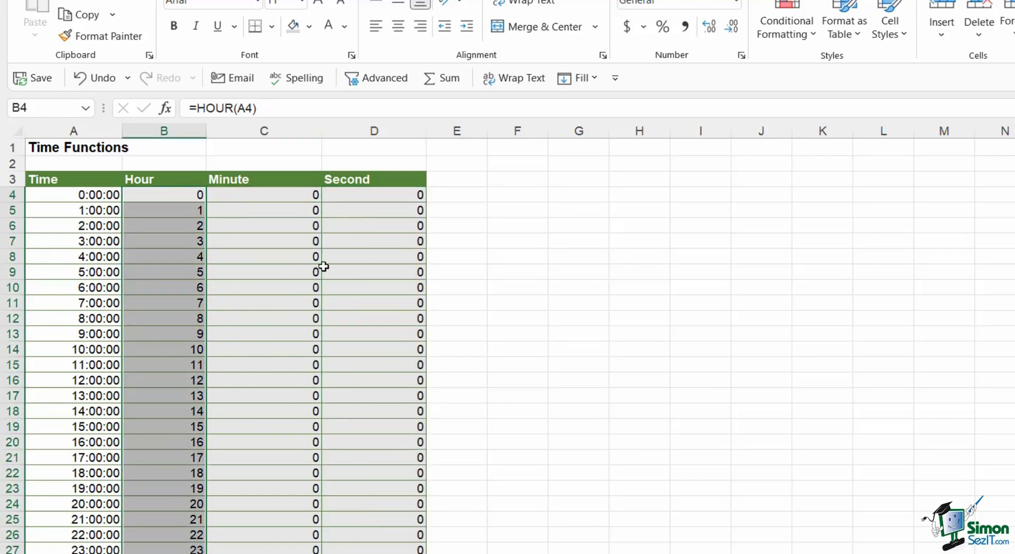